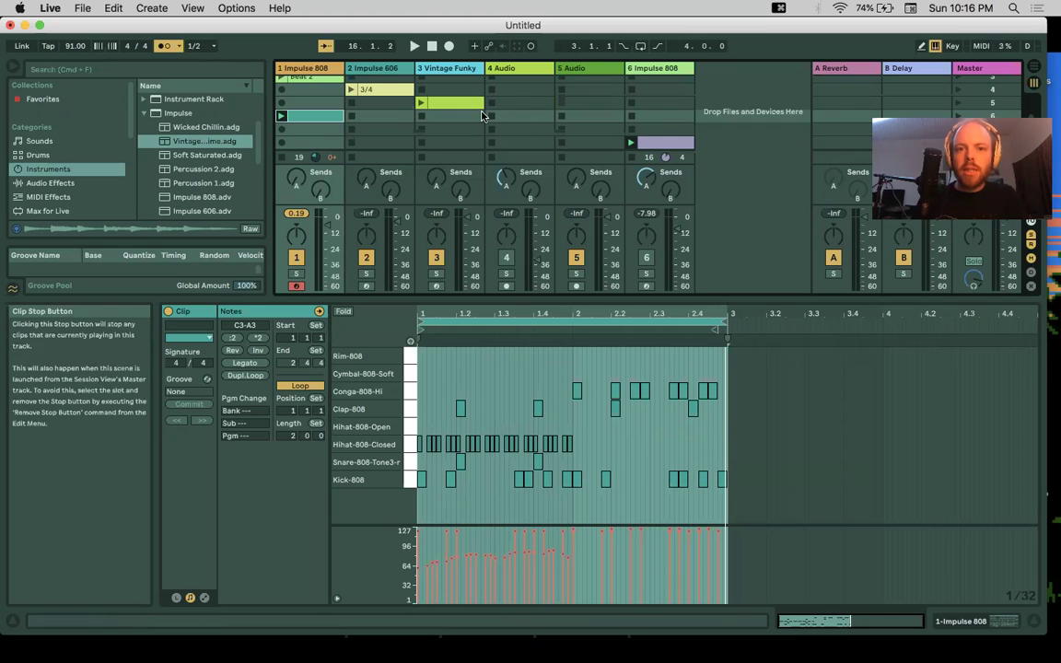
Step: Move track 6's clip up one slot in the Session grid, then switch to Arrangement view
{"action": "left_click", "coordinate": [656, 138]}
{"action": "left_click_drag", "start_coordinate": [655, 134], "coordinate": [655, 115]}
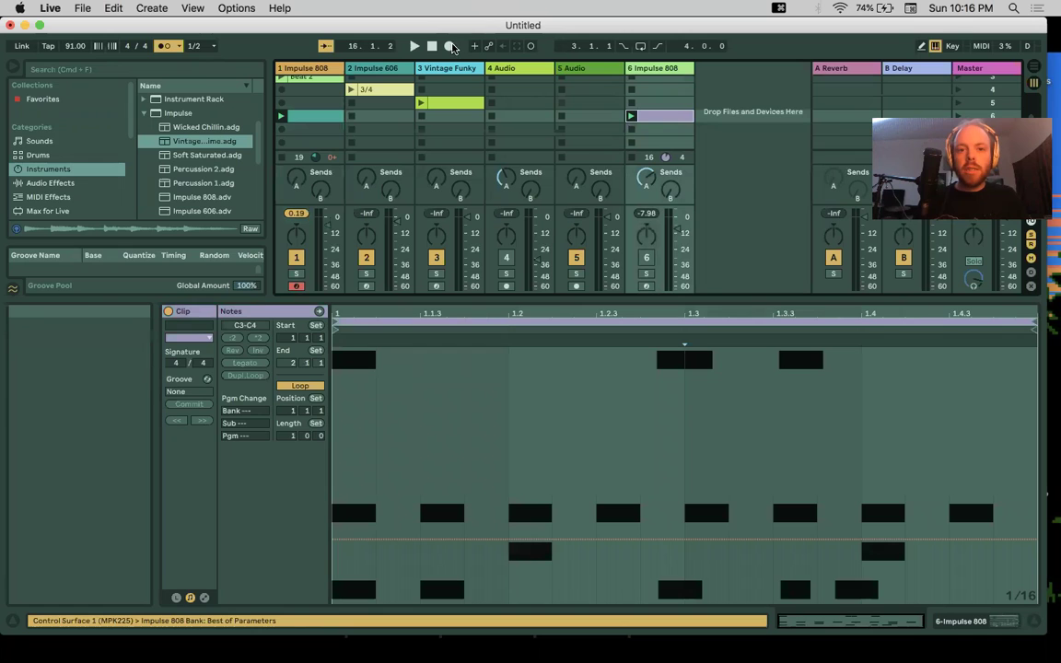
{"action": "scroll", "coordinate": [452, 103], "scroll_direction": "up", "scroll_amount": 3}
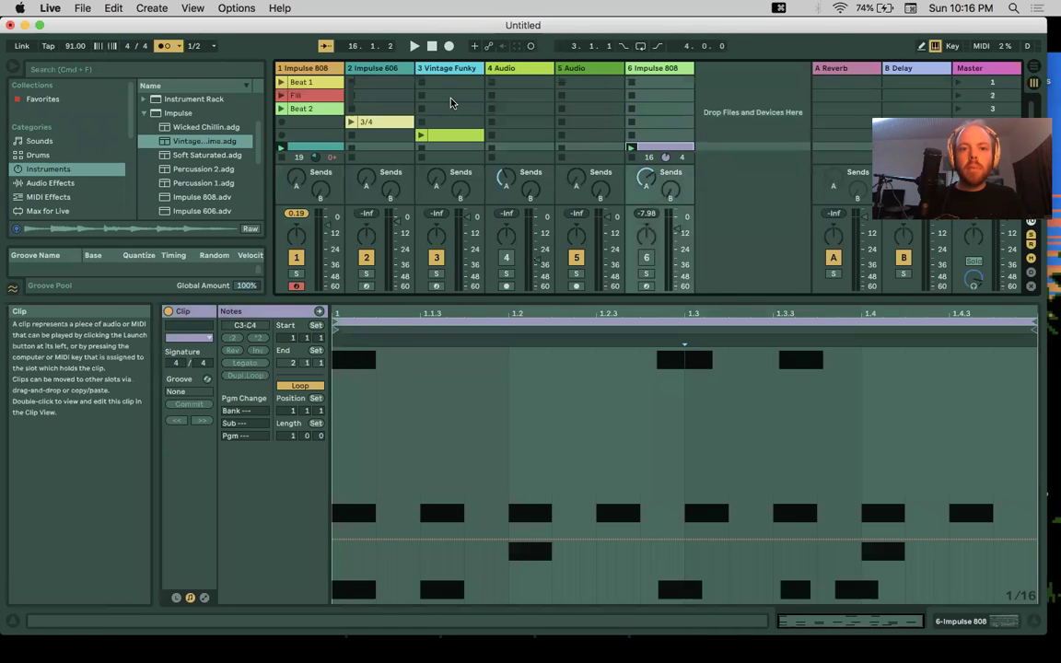
{"action": "key", "text": "Tab"}
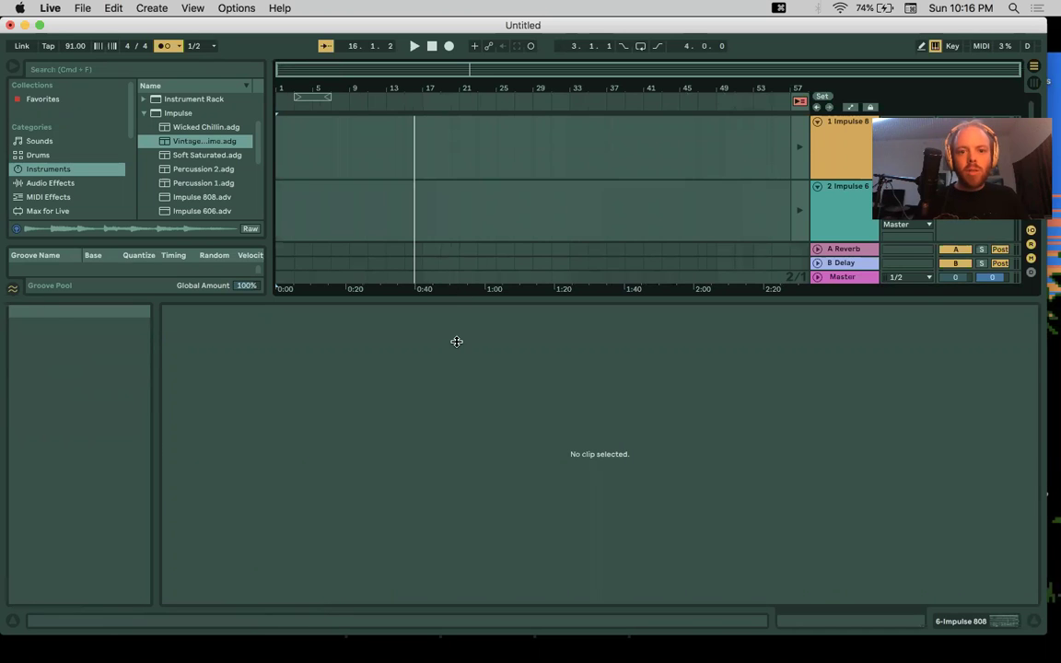
Step: Lower the Arrangement/Detail divider to reveal tracks 1–5 and set the insert marker on the ruler
{"action": "left_click_drag", "start_coordinate": [455, 342], "coordinate": [451, 495]}
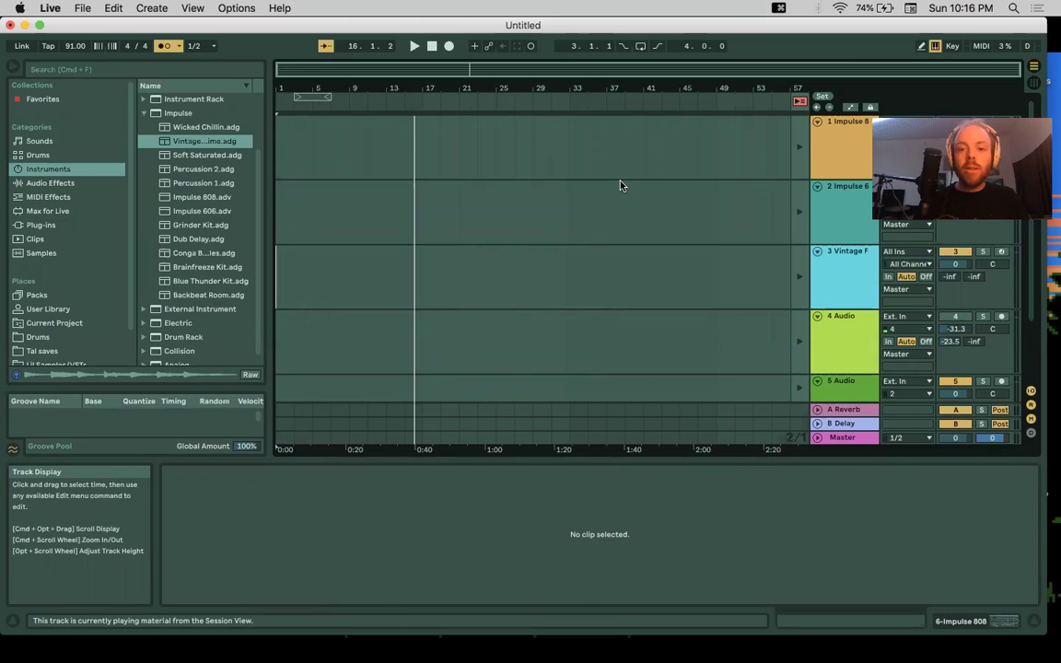
{"action": "scroll", "coordinate": [619, 182], "scroll_direction": "down", "scroll_amount": 1}
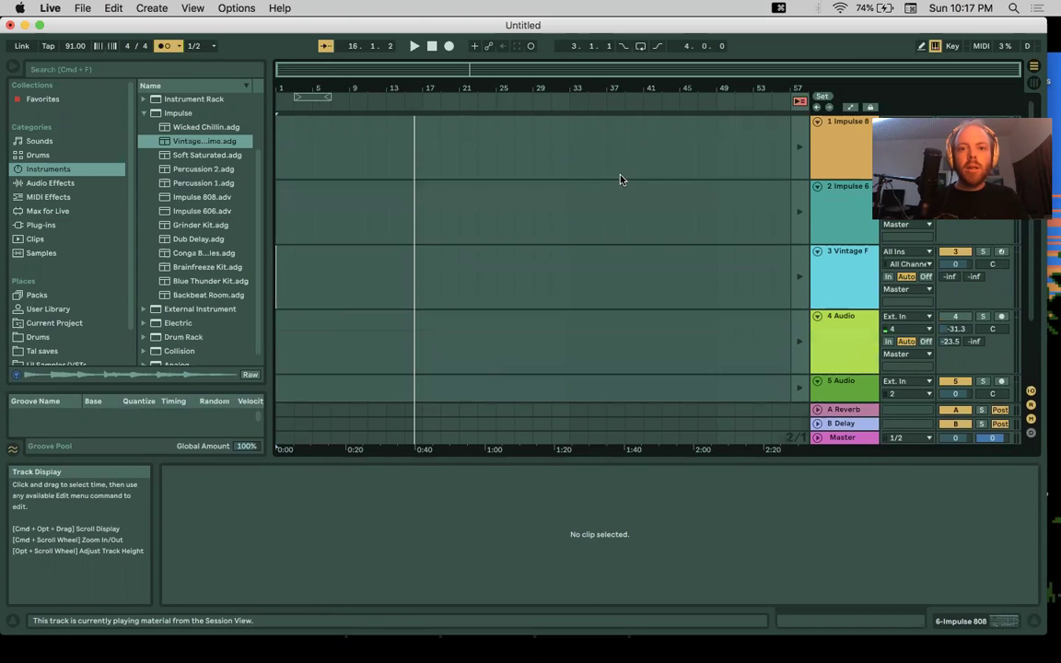
{"action": "scroll", "coordinate": [620, 180], "scroll_direction": "up", "scroll_amount": 1}
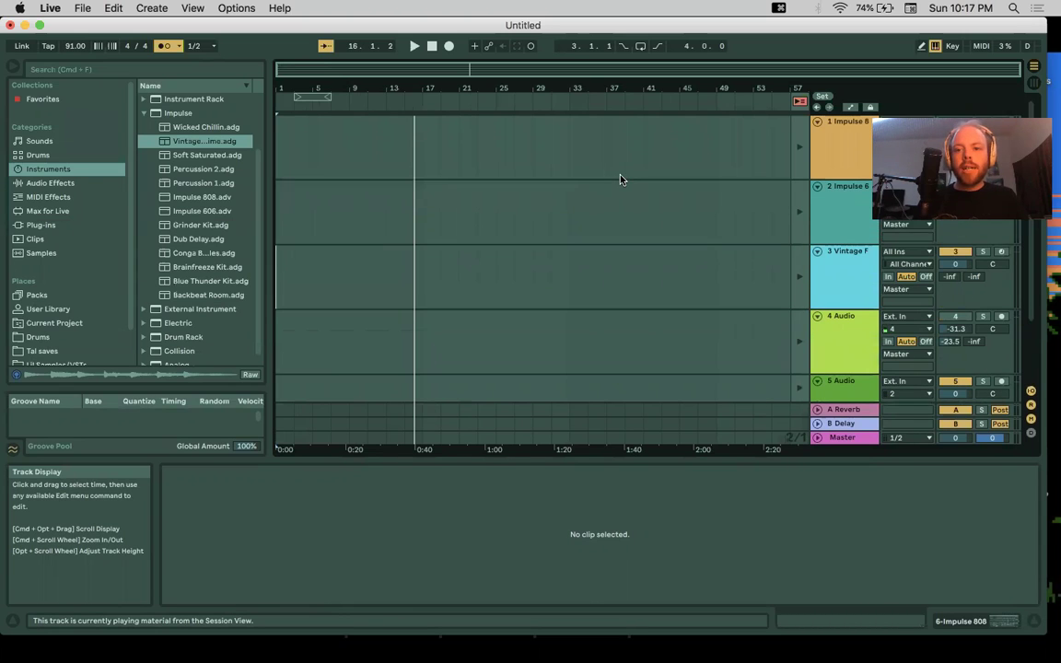
{"action": "scroll", "coordinate": [620, 180], "scroll_direction": "down", "scroll_amount": 3}
{"action": "scroll", "coordinate": [620, 180], "scroll_direction": "up", "scroll_amount": 3}
{"action": "left_click", "coordinate": [485, 87]}
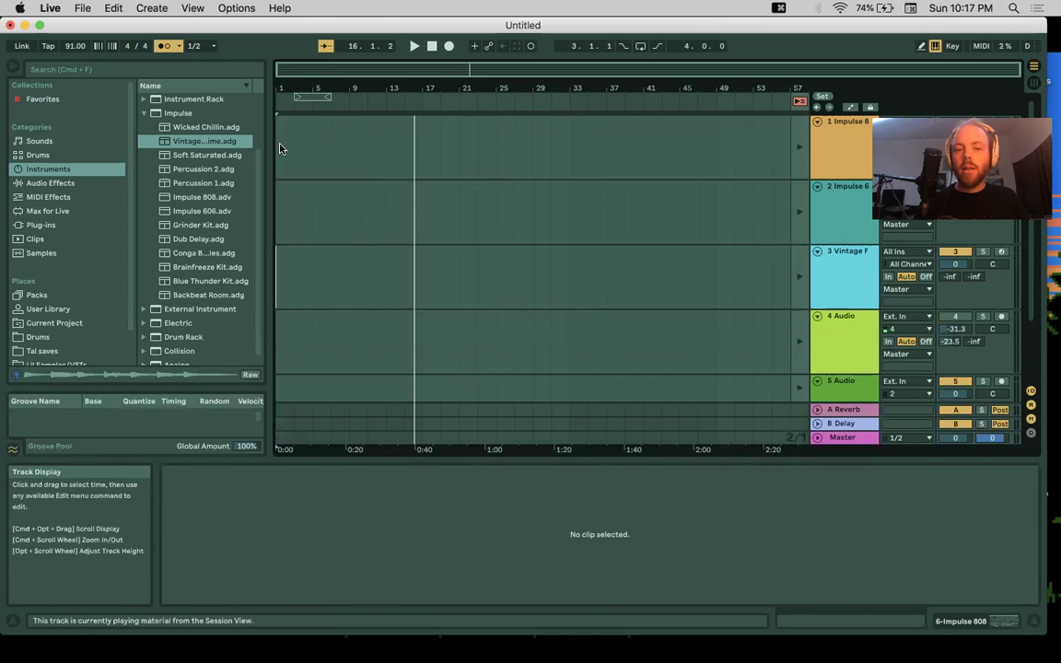
Step: Back in Session view, show Beat 1's notes and play Beat 1, then Beat 2, on track 1
{"action": "key", "text": "Tab"}
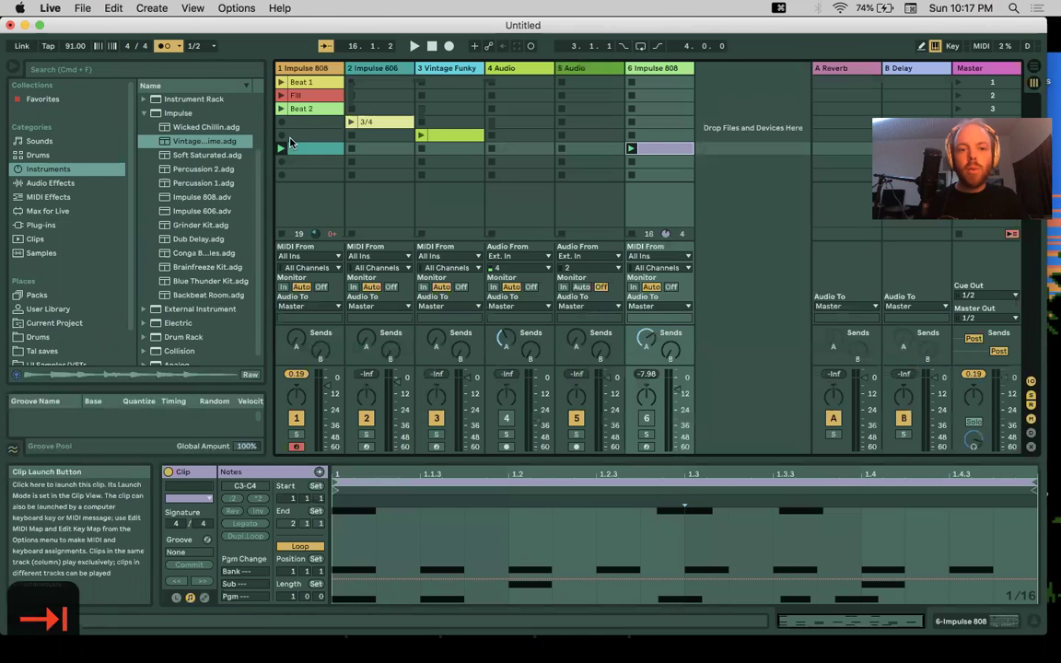
{"action": "left_click", "coordinate": [316, 83]}
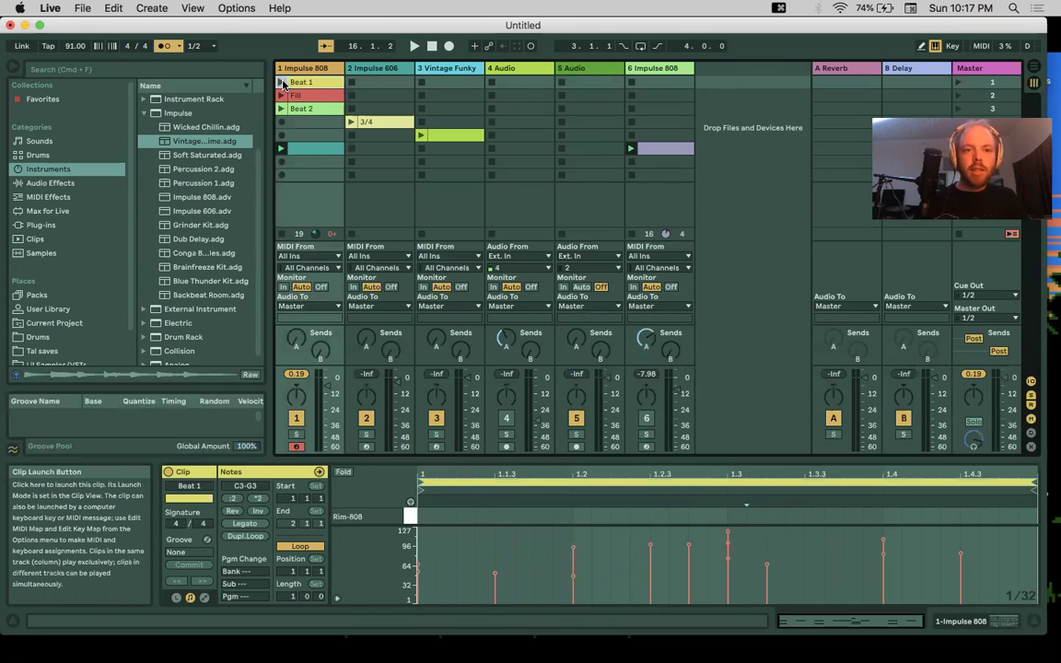
{"action": "left_click", "coordinate": [282, 83]}
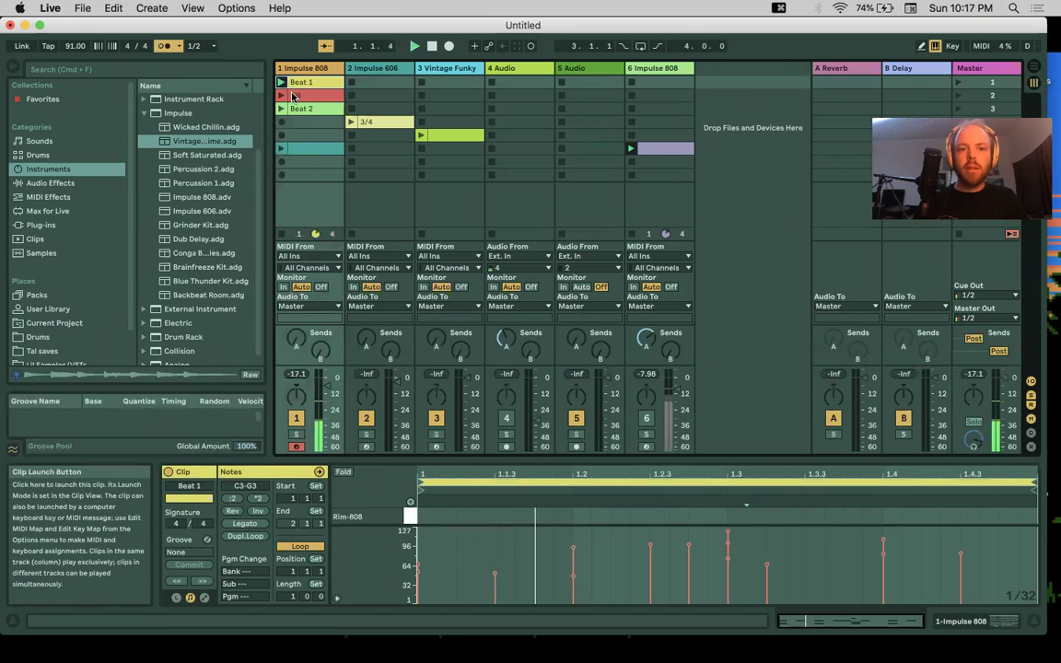
{"action": "left_click", "coordinate": [281, 109]}
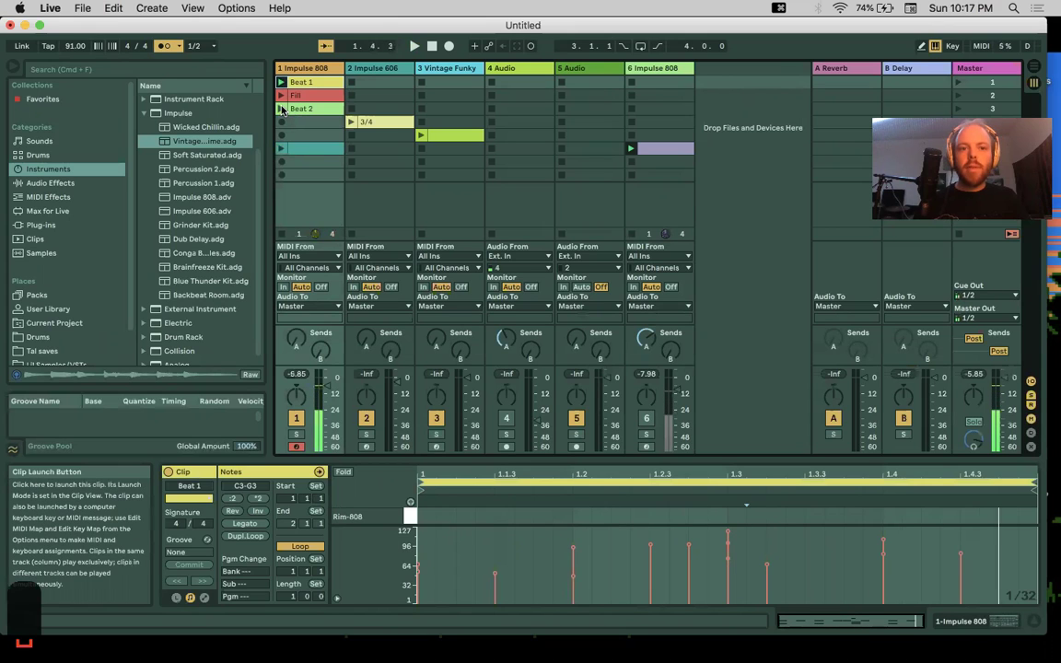
Step: Launch the 3/4 clip on track 2 and track 3's clip, restart playback, then stop track 3
{"action": "left_click", "coordinate": [352, 122]}
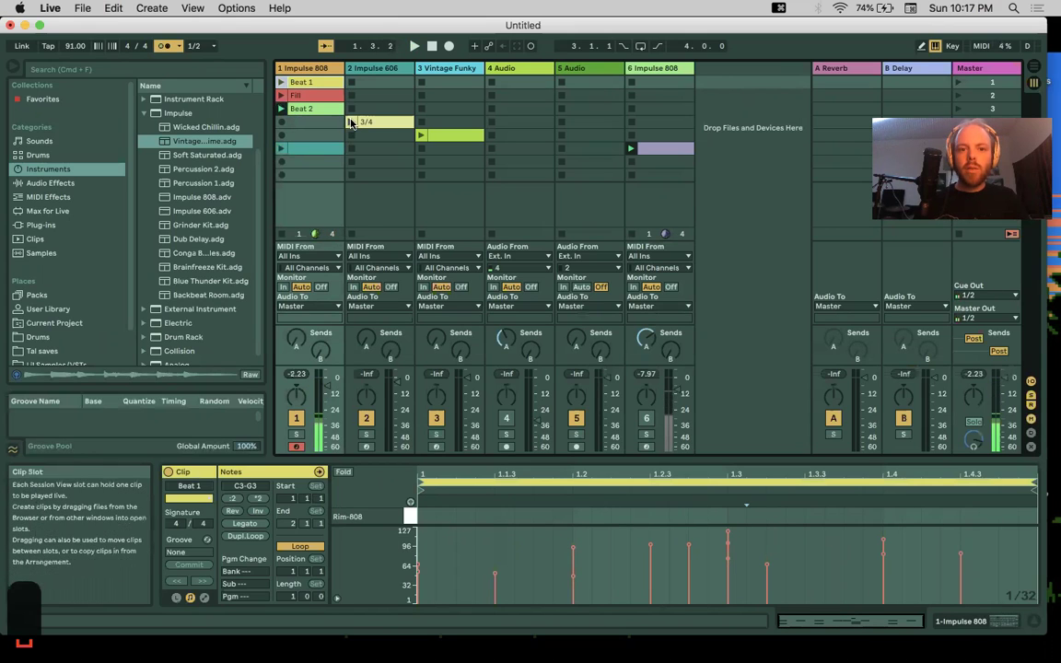
{"action": "left_click", "coordinate": [419, 136]}
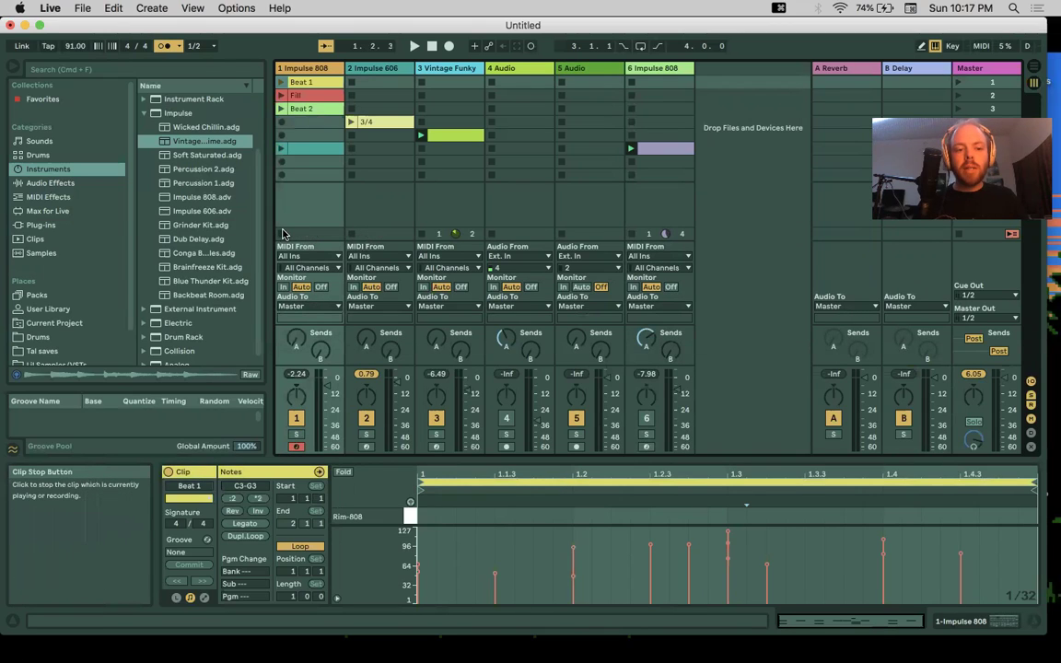
{"action": "key", "text": "space"}
{"action": "key", "text": "space"}
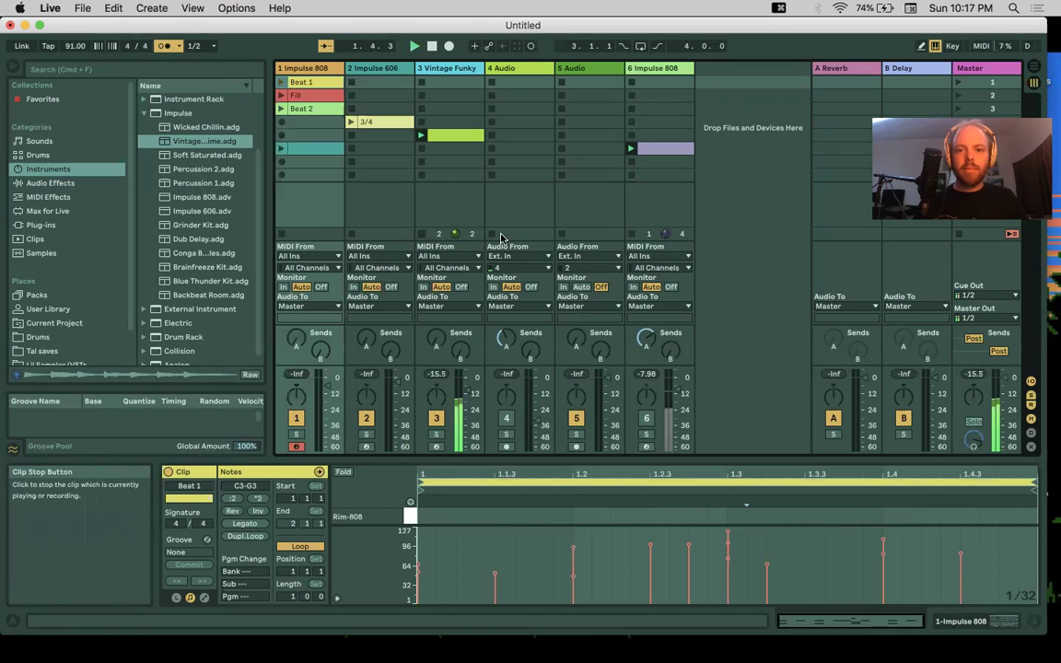
{"action": "left_click", "coordinate": [422, 235]}
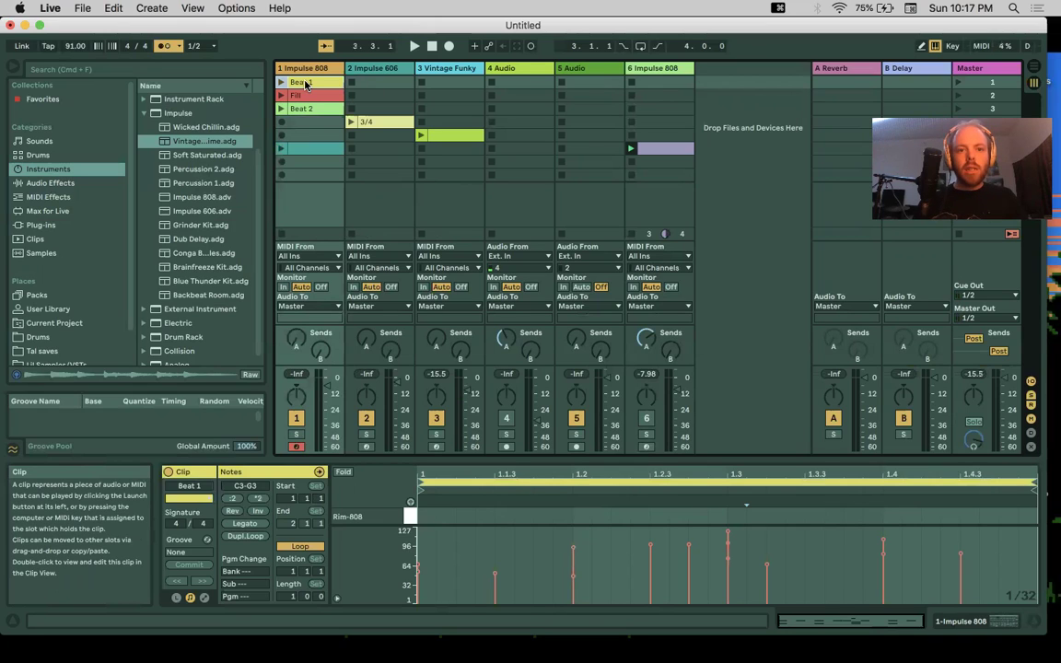
Step: Drag Beat 1 from Session view onto Arrangement track 1, spanning bars 1 to 7
{"action": "left_click", "coordinate": [322, 83]}
{"action": "key", "text": "Tab"}
{"action": "key", "text": "Tab"}
{"action": "key", "text": "Tab"}
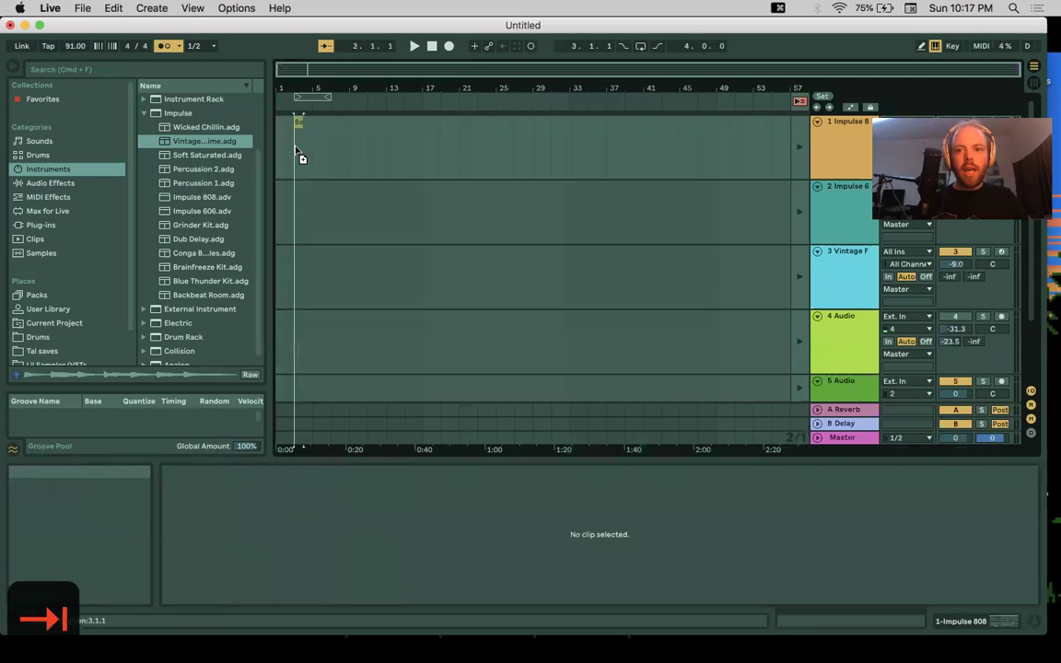
{"action": "left_click_drag", "start_coordinate": [279, 147], "coordinate": [282, 140]}
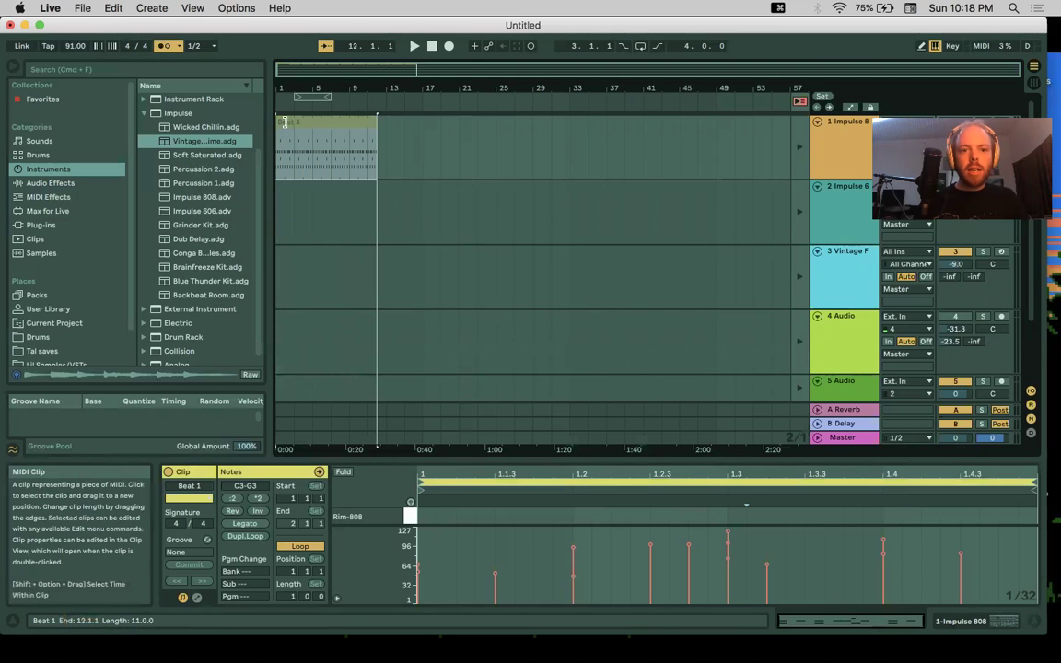
{"action": "left_click", "coordinate": [327, 129]}
{"action": "key", "text": "Tab"}
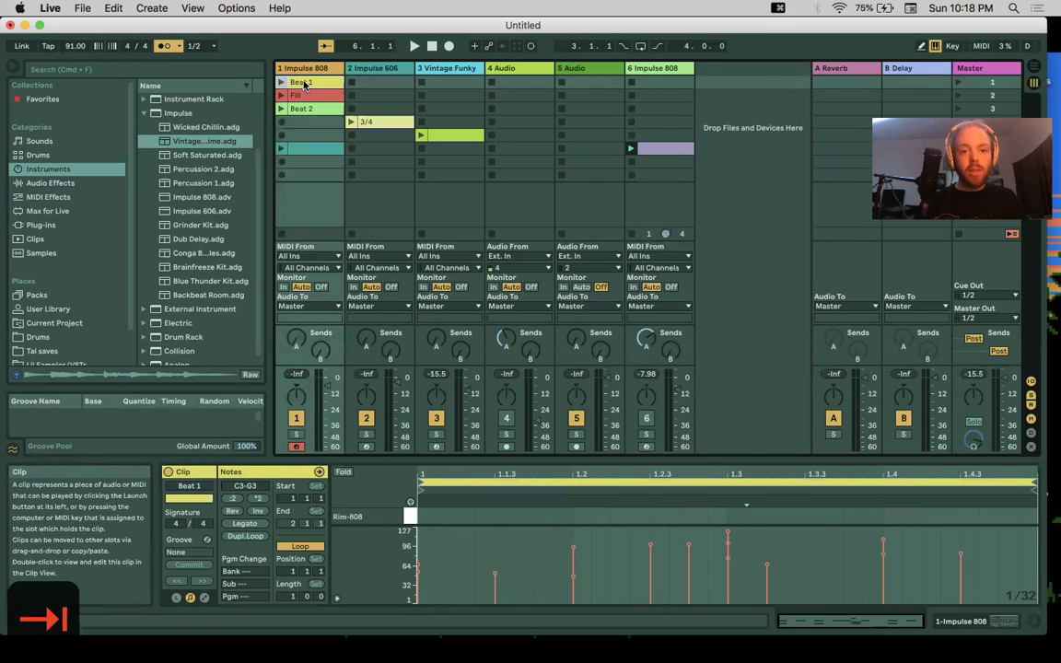
{"action": "left_click_drag", "start_coordinate": [303, 85], "coordinate": [281, 117]}
{"action": "key", "text": "Tab"}
{"action": "key", "text": "Tab"}
{"action": "key", "text": "Tab"}
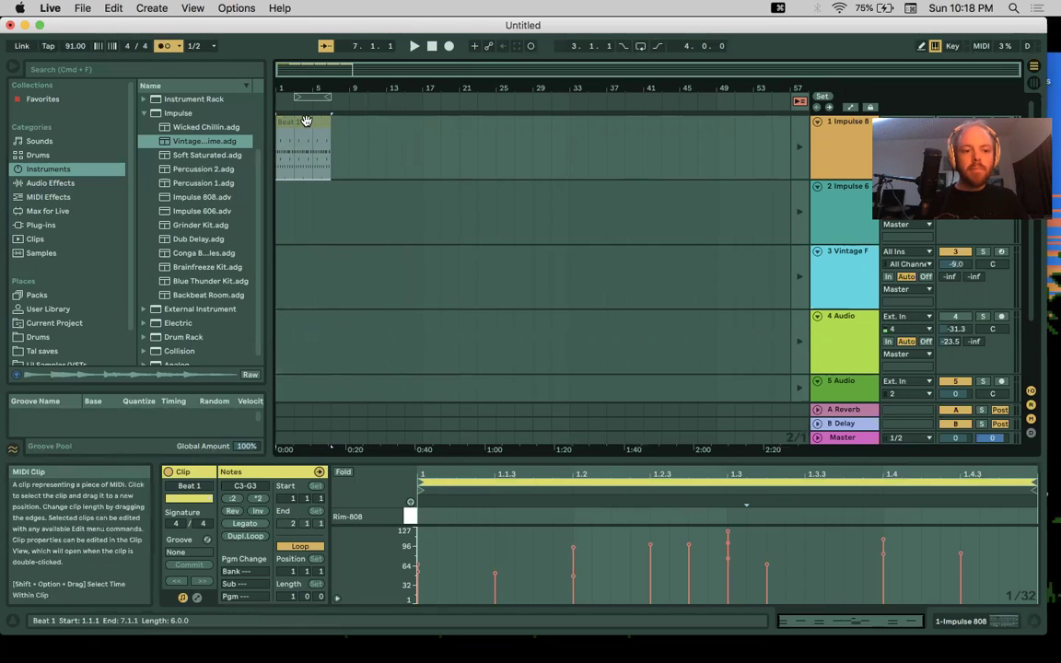
Step: Re-enable arrangement follow, zoom to the first bars, move the loop region and shorten Beat 1 to 3.2.0
{"action": "left_click", "coordinate": [799, 102]}
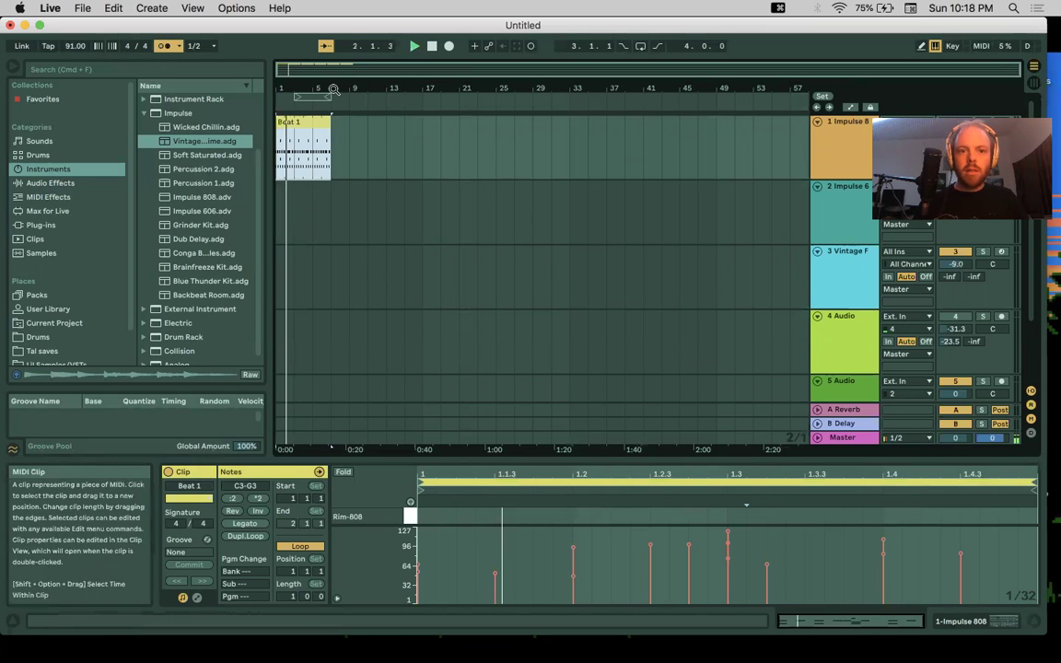
{"action": "left_click_drag", "start_coordinate": [334, 90], "coordinate": [336, 147]}
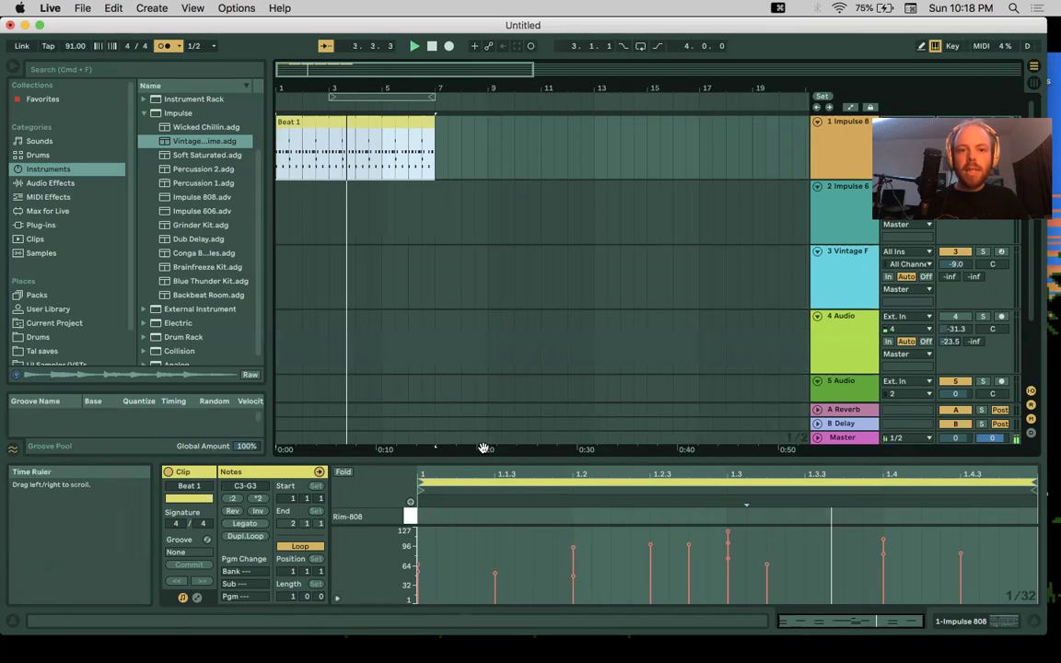
{"action": "left_click_drag", "start_coordinate": [368, 96], "coordinate": [663, 95]}
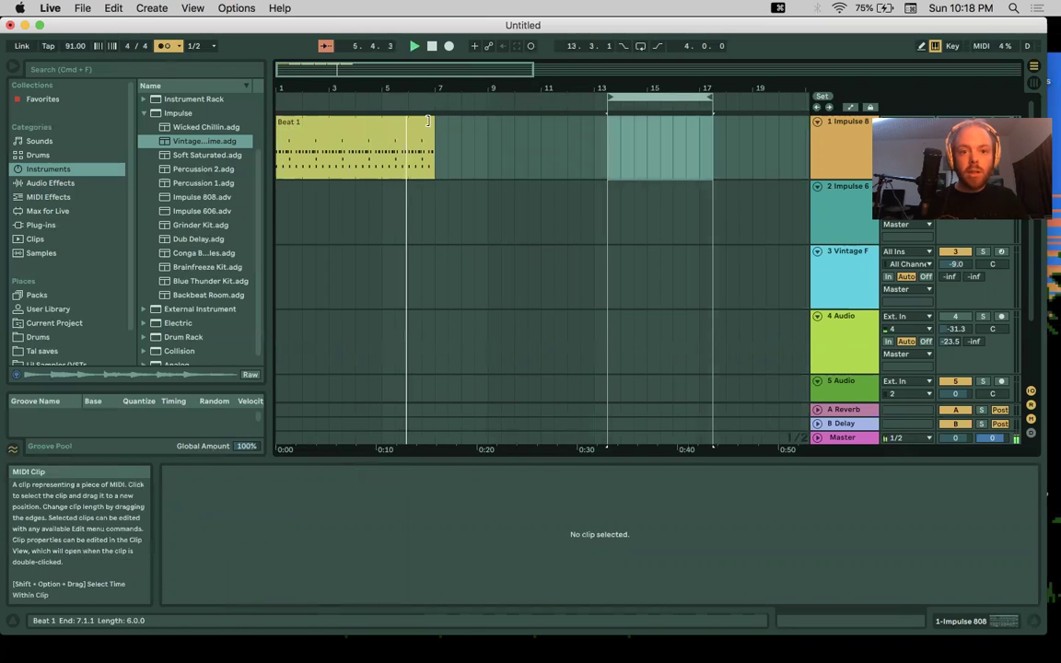
{"action": "left_click_drag", "start_coordinate": [426, 120], "coordinate": [372, 121]}
{"action": "key", "text": "plus"}
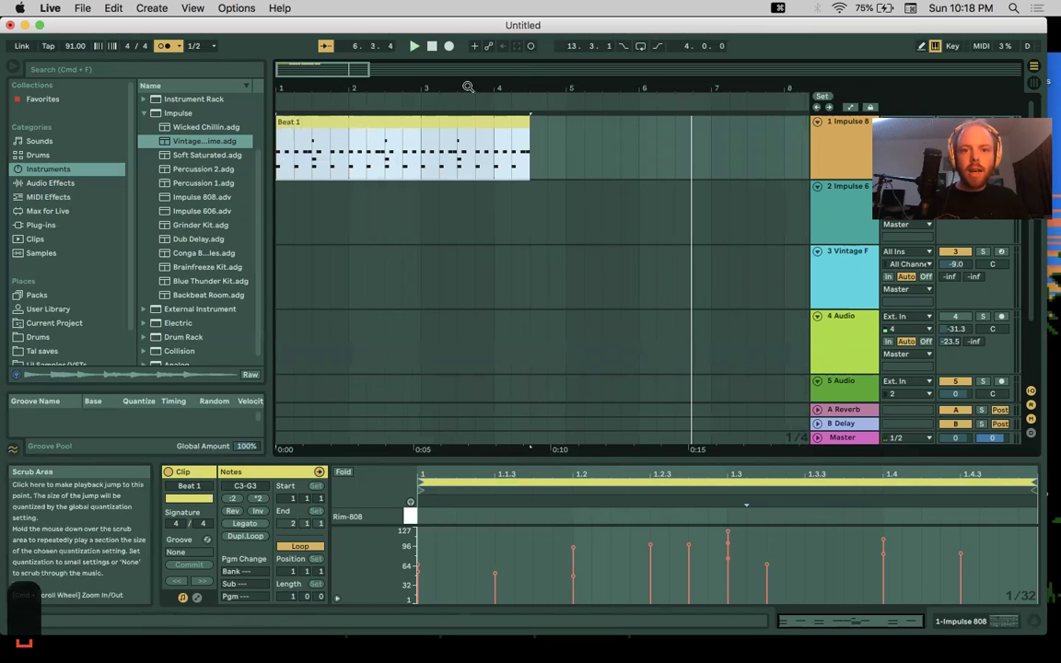
Step: Zoom in on Beat 1's end and trim the clip to end exactly at bar 2
{"action": "left_click_drag", "start_coordinate": [468, 86], "coordinate": [472, 130]}
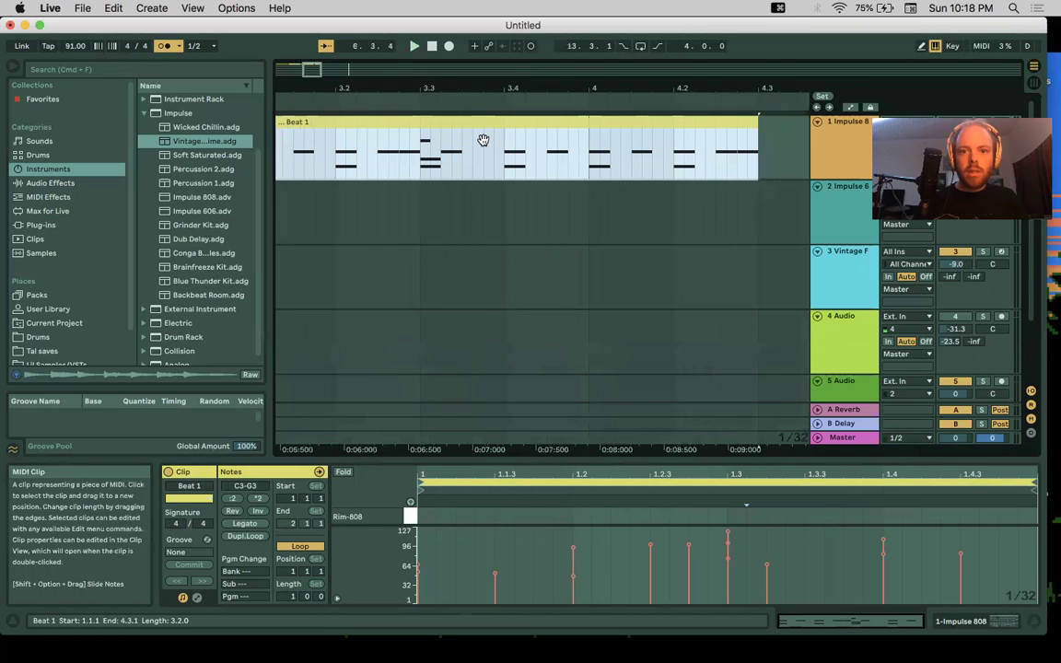
{"action": "scroll", "coordinate": [483, 140], "scroll_direction": "left", "scroll_amount": 10}
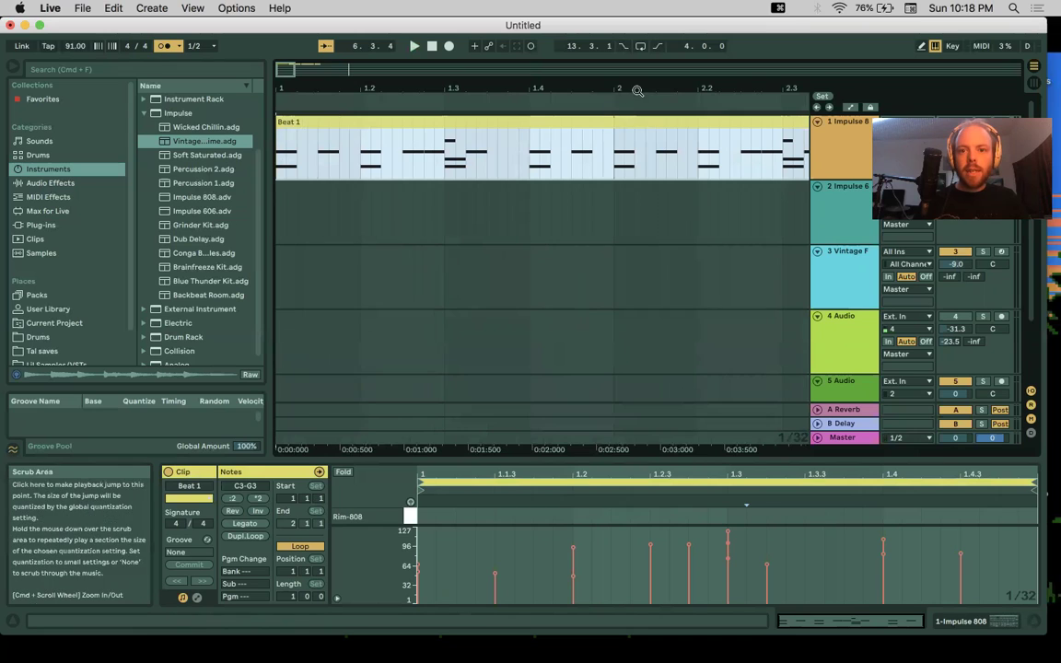
{"action": "left_click_drag", "start_coordinate": [563, 86], "coordinate": [563, 66]}
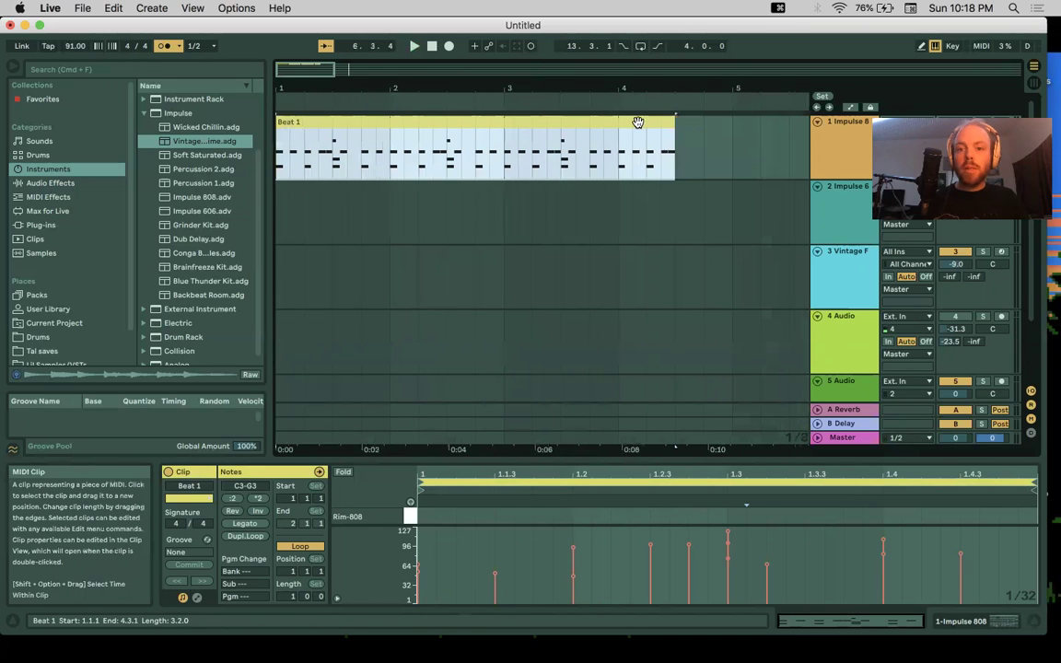
{"action": "left_click_drag", "start_coordinate": [673, 138], "coordinate": [395, 136]}
{"action": "left_click_drag", "start_coordinate": [343, 454], "coordinate": [342, 443]}
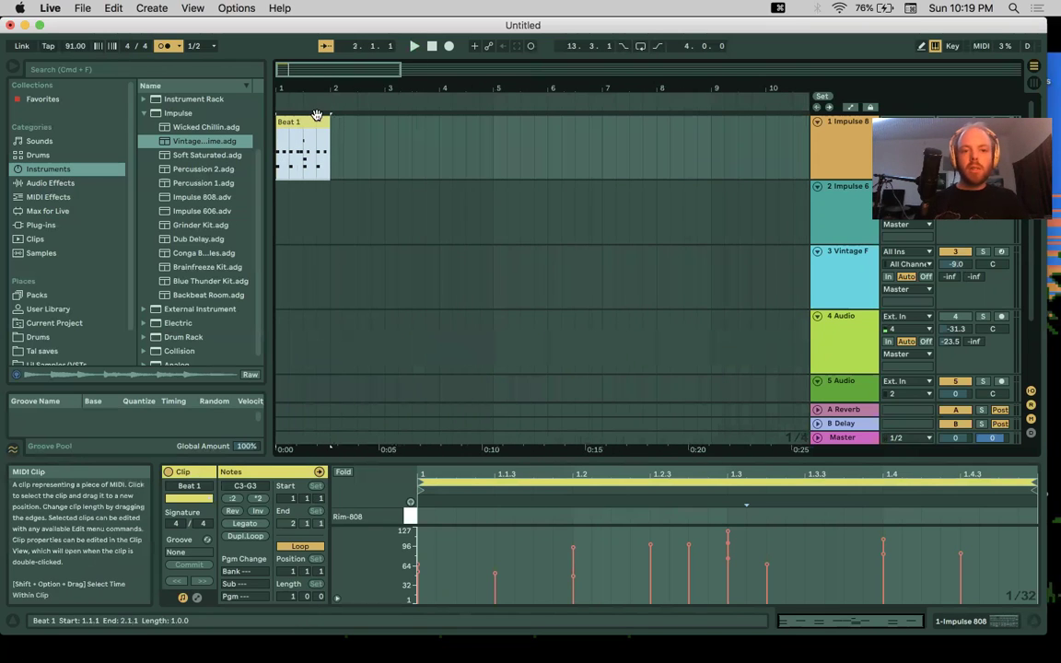
Step: Delete Beat 1 and drop the Fill clip on track 1 at bar 2 to audition it
{"action": "key", "text": "BackSpace"}
{"action": "key", "text": "Tab"}
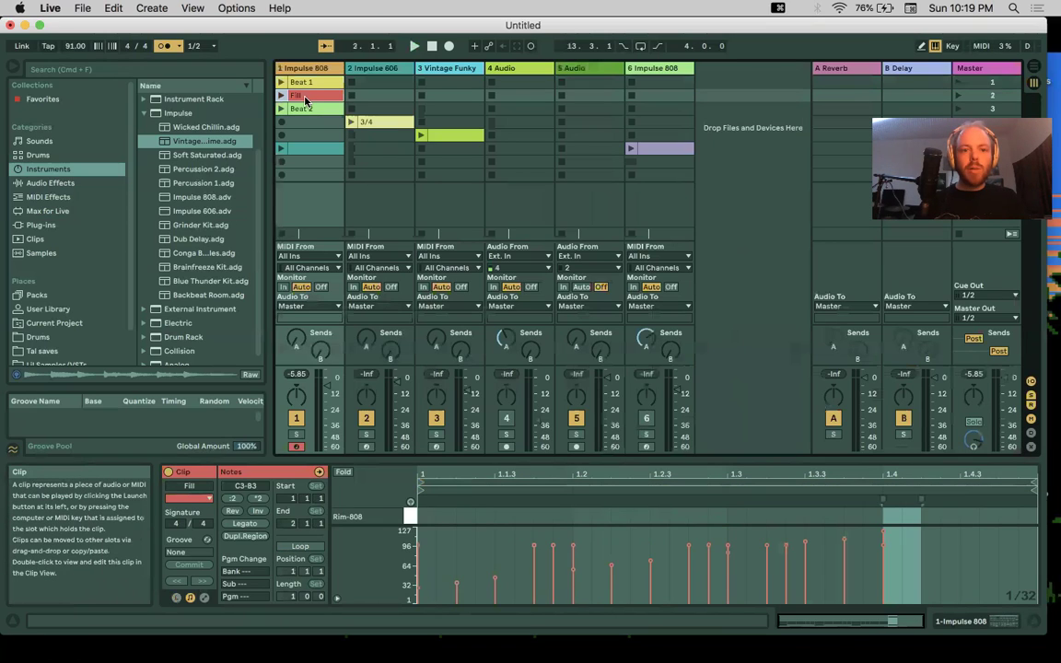
{"action": "key", "text": "Tab"}
{"action": "left_click_drag", "start_coordinate": [311, 109], "coordinate": [340, 150]}
{"action": "key", "text": "space"}
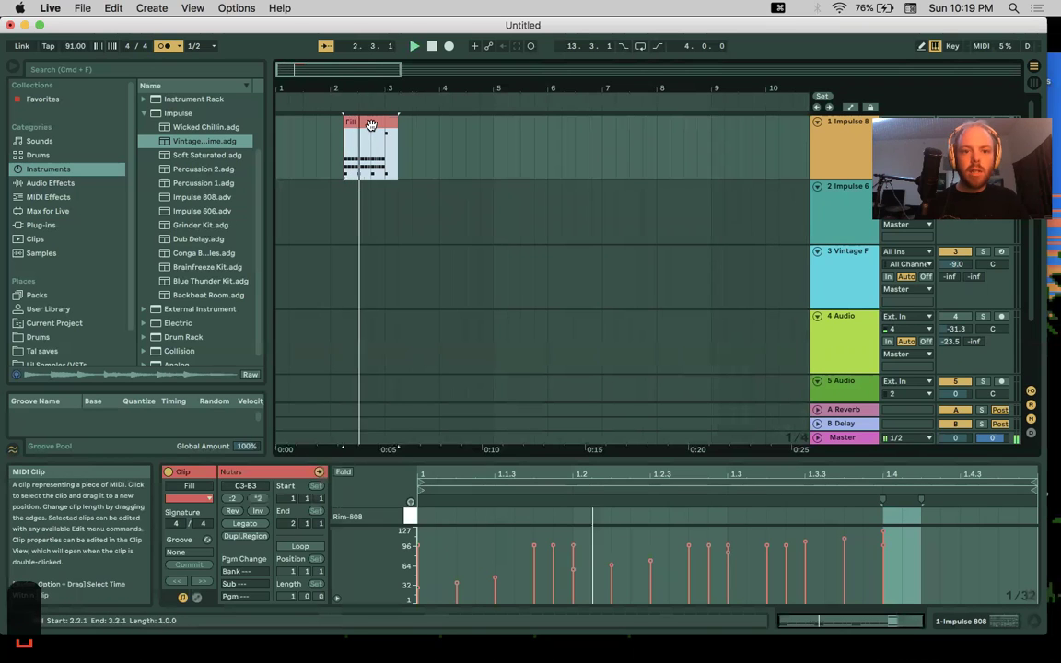
Step: Delete the Fill clip, select Beat 2 in Session view, and return to the Arrangement
{"action": "key", "text": "Delete"}
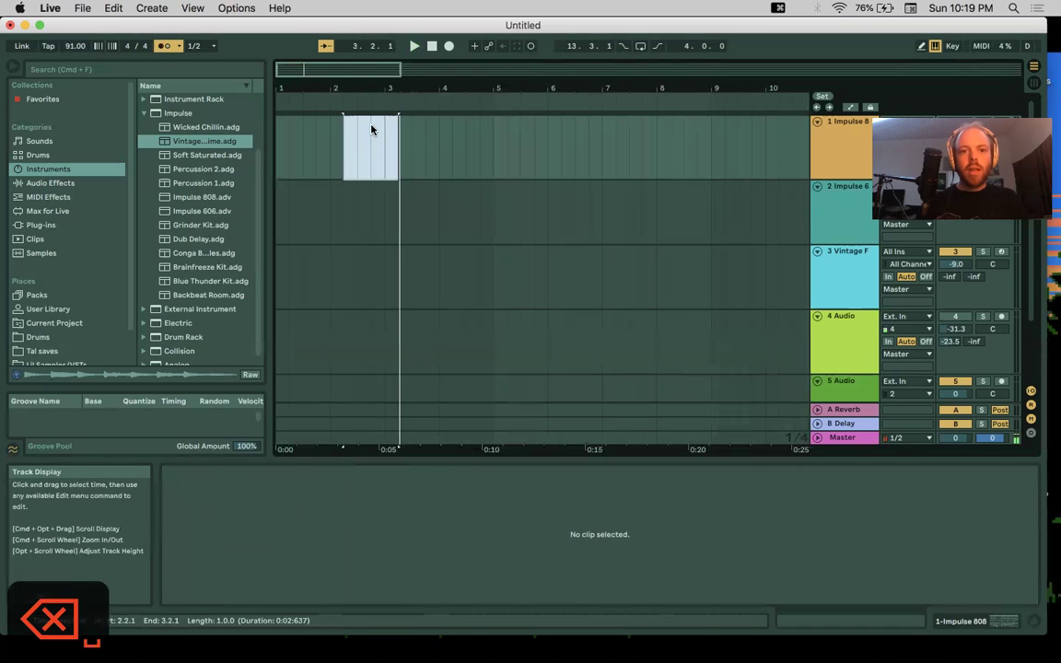
{"action": "key", "text": "Tab"}
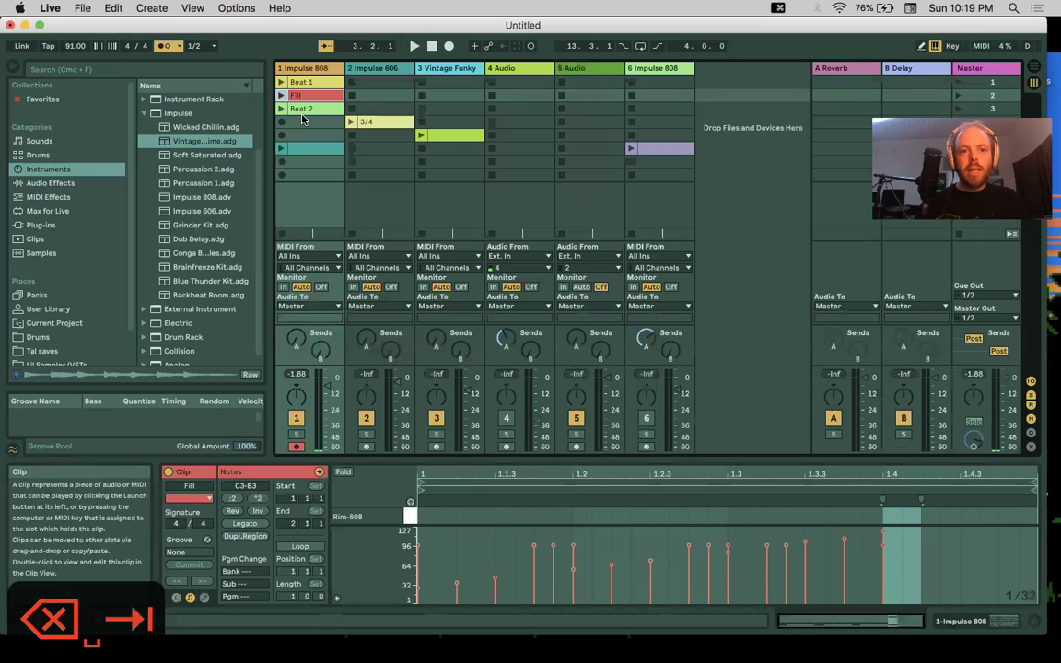
{"action": "left_click", "coordinate": [368, 109]}
{"action": "left_click", "coordinate": [301, 108]}
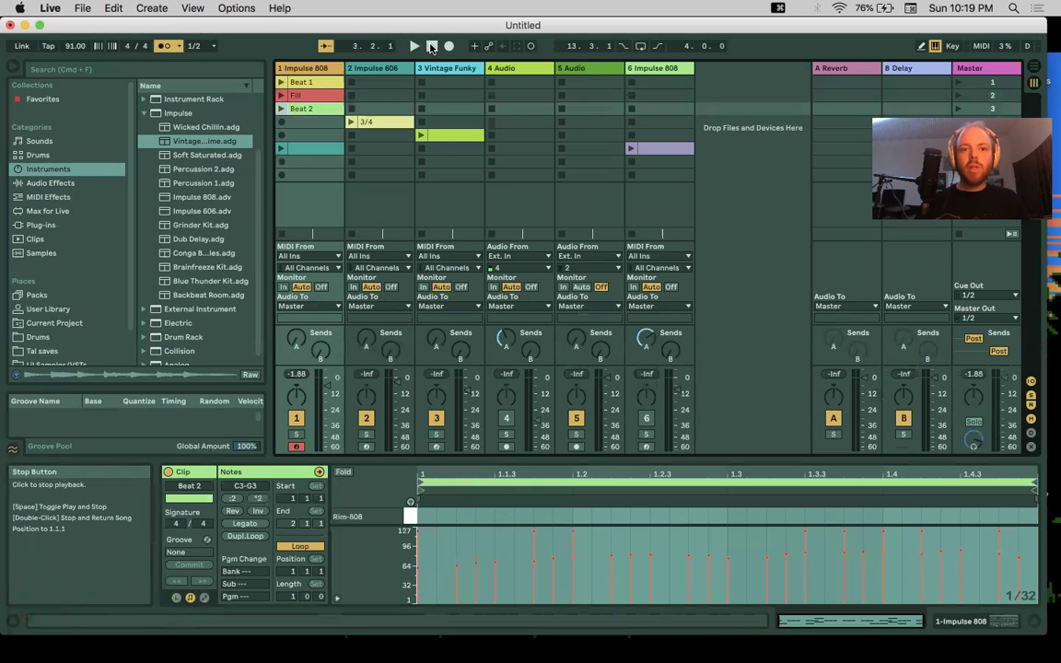
{"action": "key", "text": "Tab"}
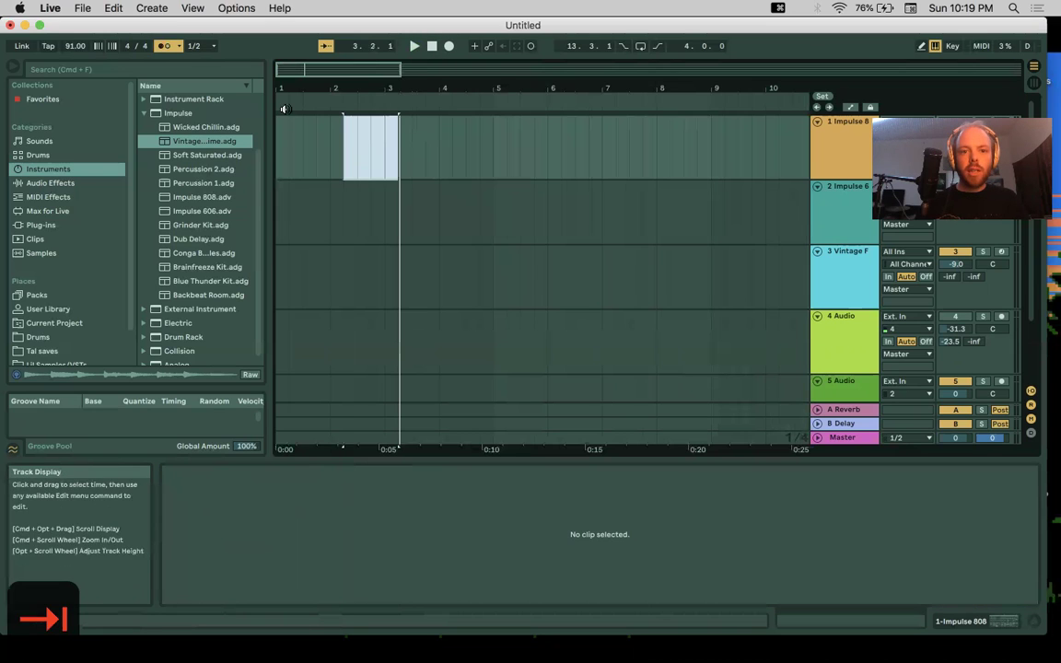
Step: Reset the song position to the start and place insert points on tracks 1 and 2 around bars 3–6
{"action": "left_click", "coordinate": [432, 45]}
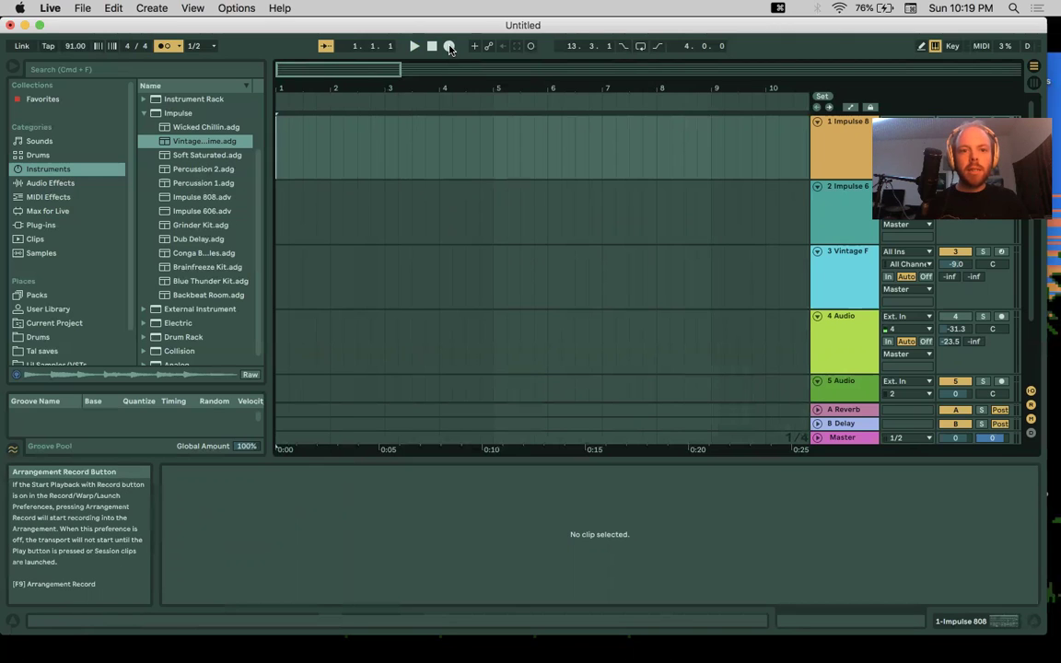
{"action": "left_click", "coordinate": [386, 128]}
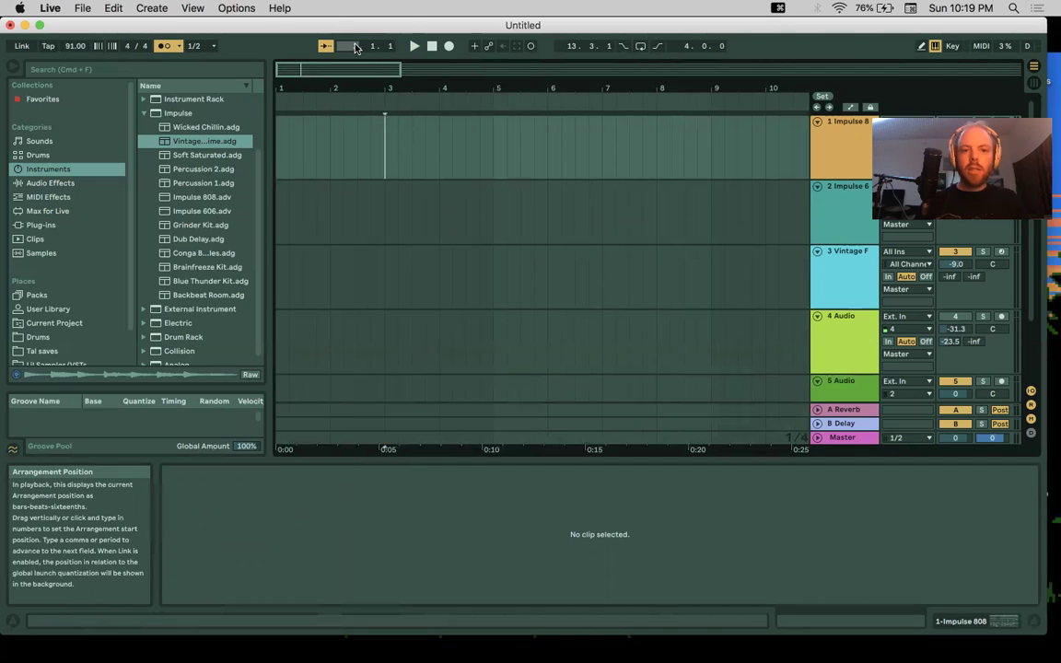
{"action": "left_click", "coordinate": [492, 101]}
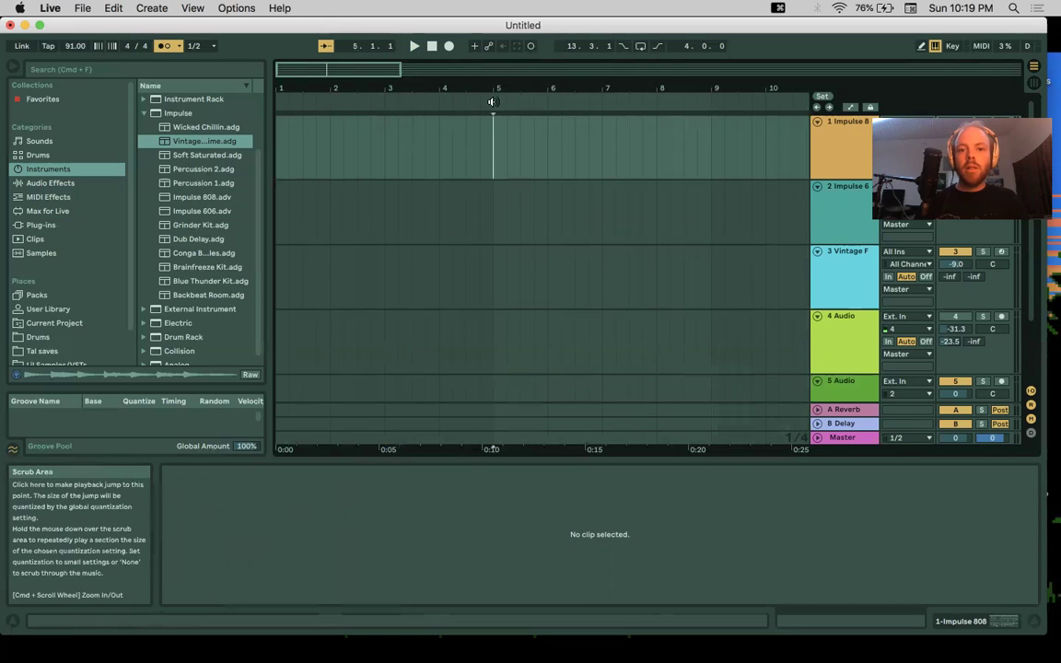
{"action": "left_click", "coordinate": [520, 193]}
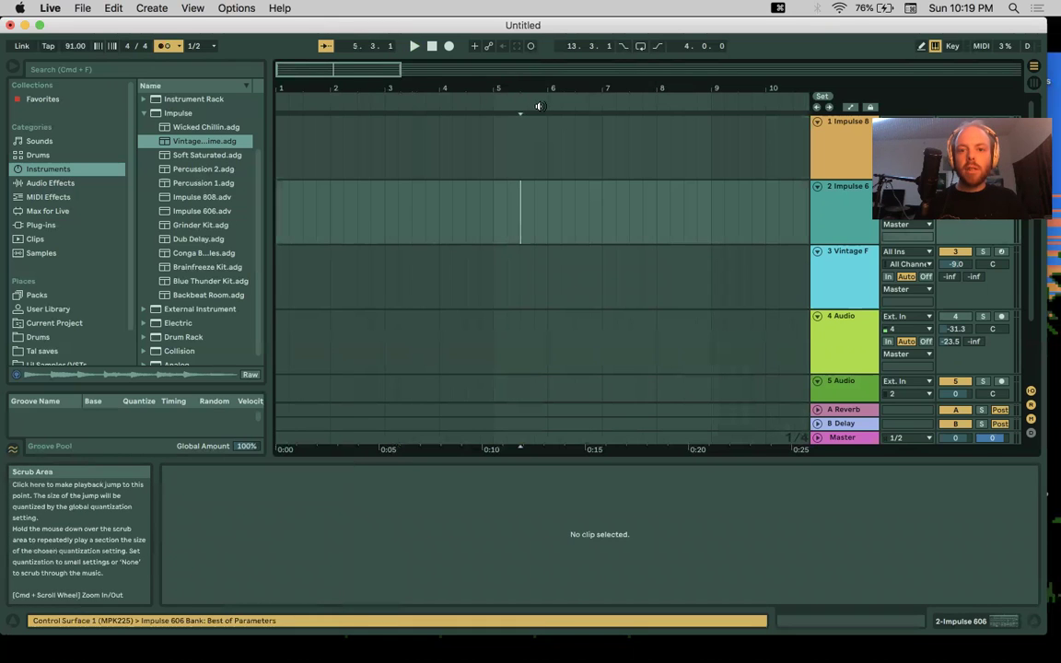
{"action": "left_click", "coordinate": [549, 126]}
Step: Insert a short test MIDI clip near bar 6, delete it, and go to Session view
{"action": "key", "text": "super+shift+m"}
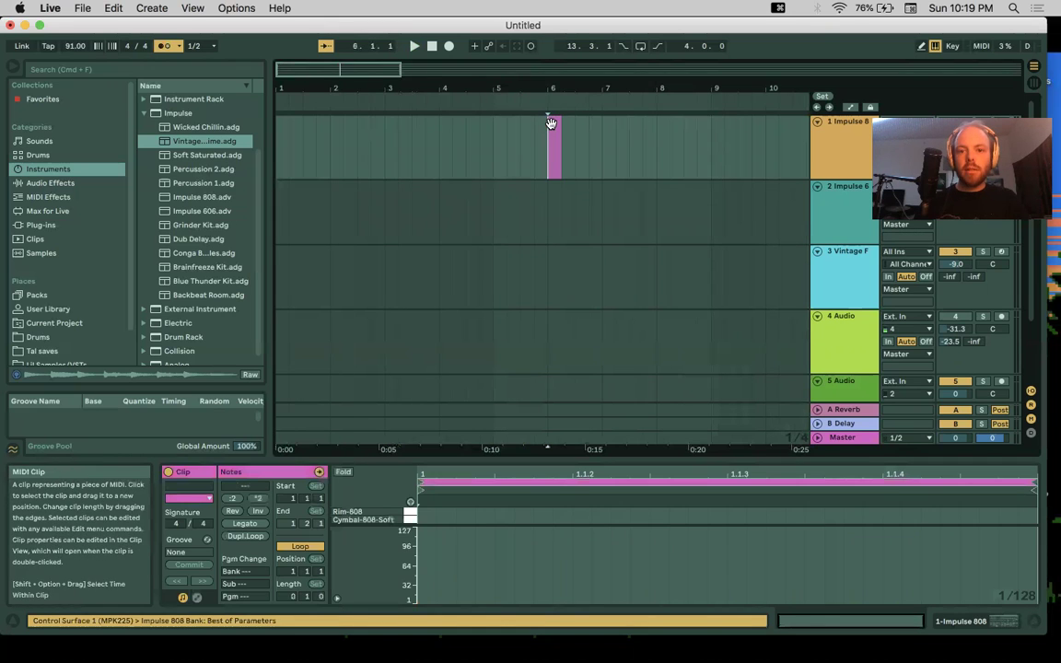
{"action": "key", "text": "BackSpace"}
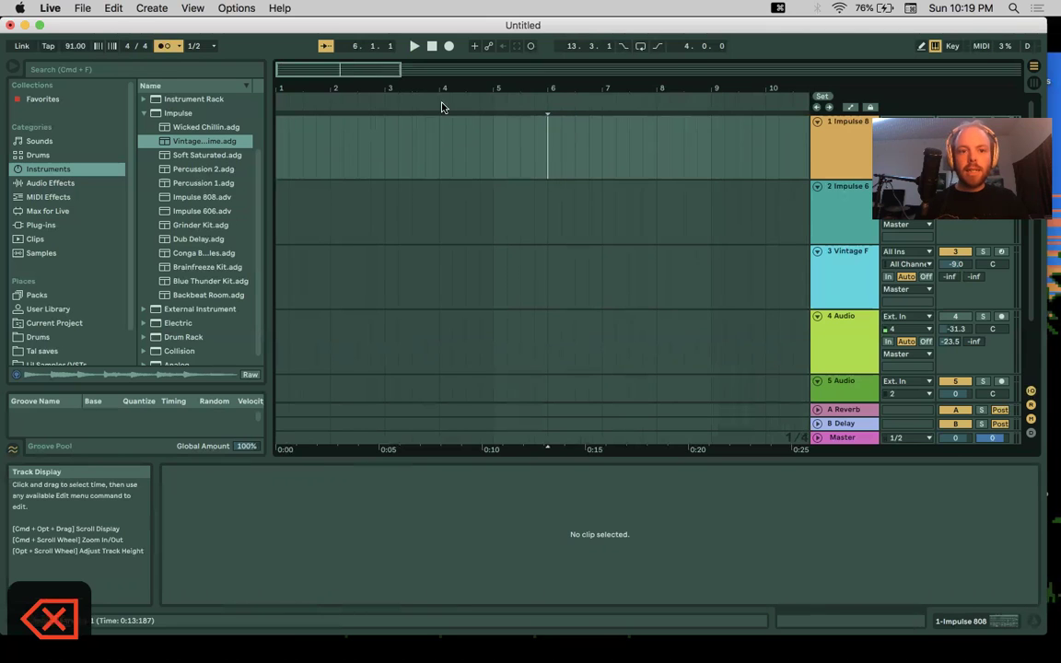
{"action": "key", "text": "Tab"}
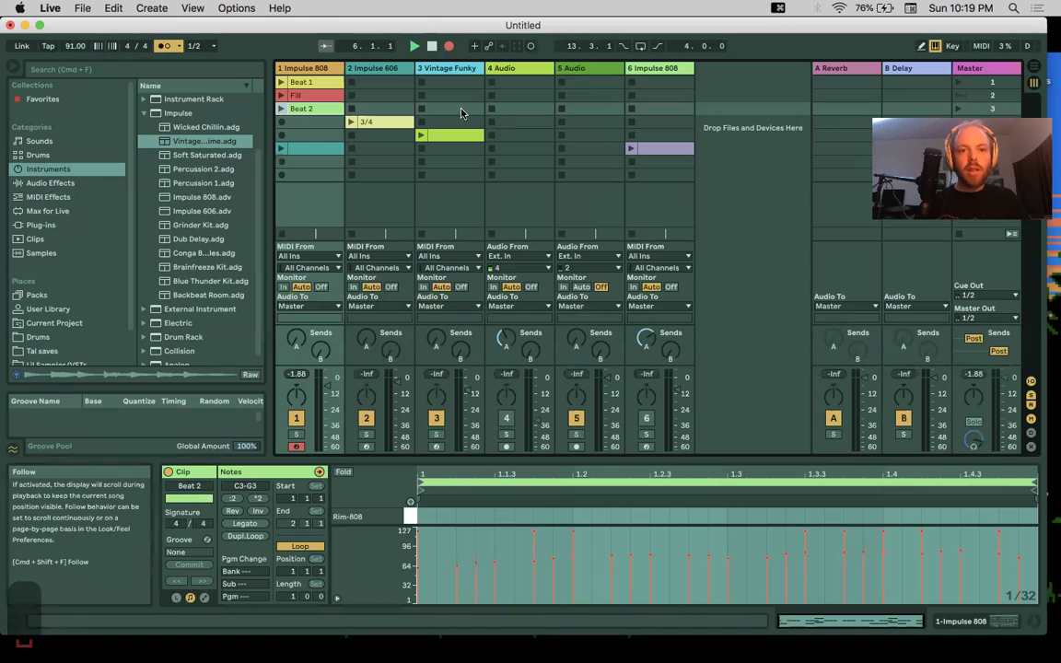
Step: In the Arrangement, zoom out and insert a test MIDI clip on track 1 just after bar 6
{"action": "key", "text": "Tab"}
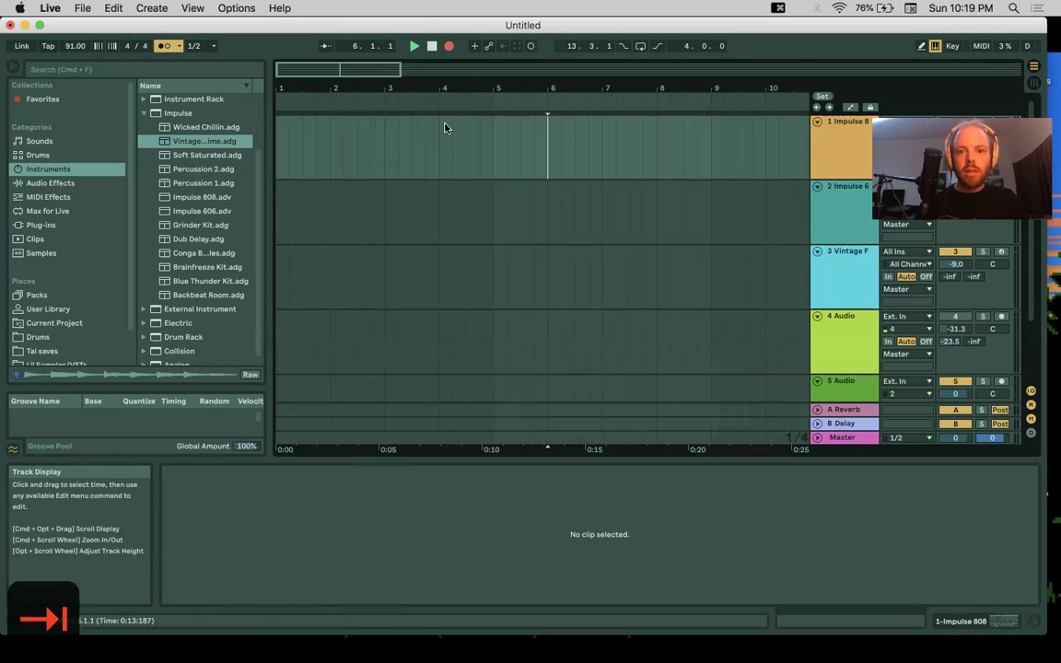
{"action": "left_click", "coordinate": [562, 133]}
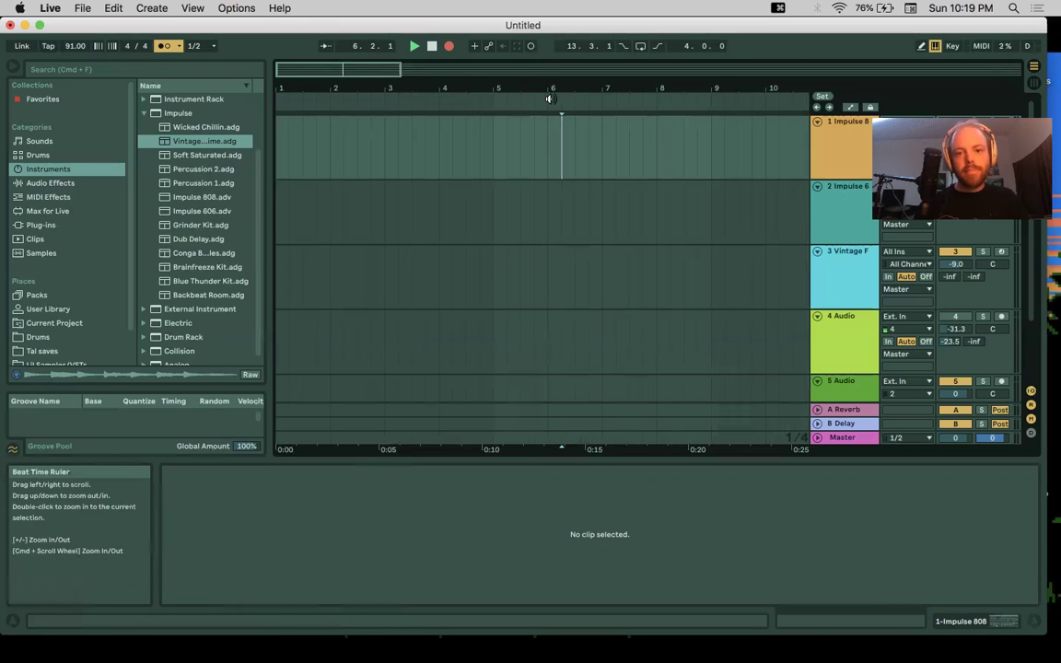
{"action": "key", "text": "minus"}
{"action": "key", "text": "minus"}
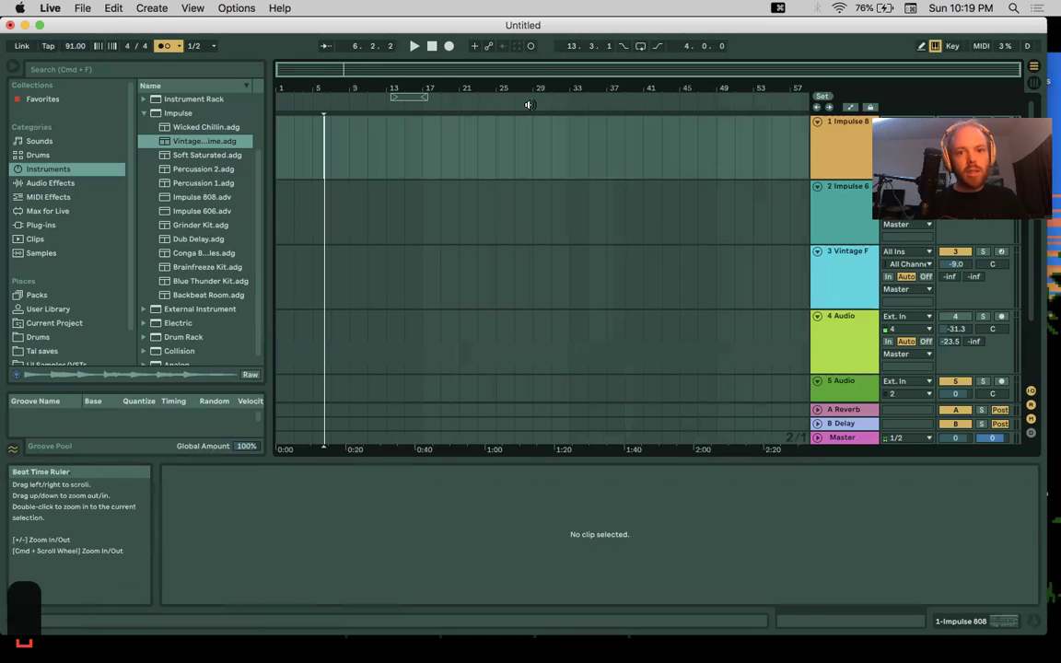
{"action": "left_click", "coordinate": [523, 147]}
{"action": "key", "text": "super+shift+m"}
Step: Arm arrangement recording, delete the recorded clip near bar 27, and return to 1.1.1
{"action": "key", "text": "Tab"}
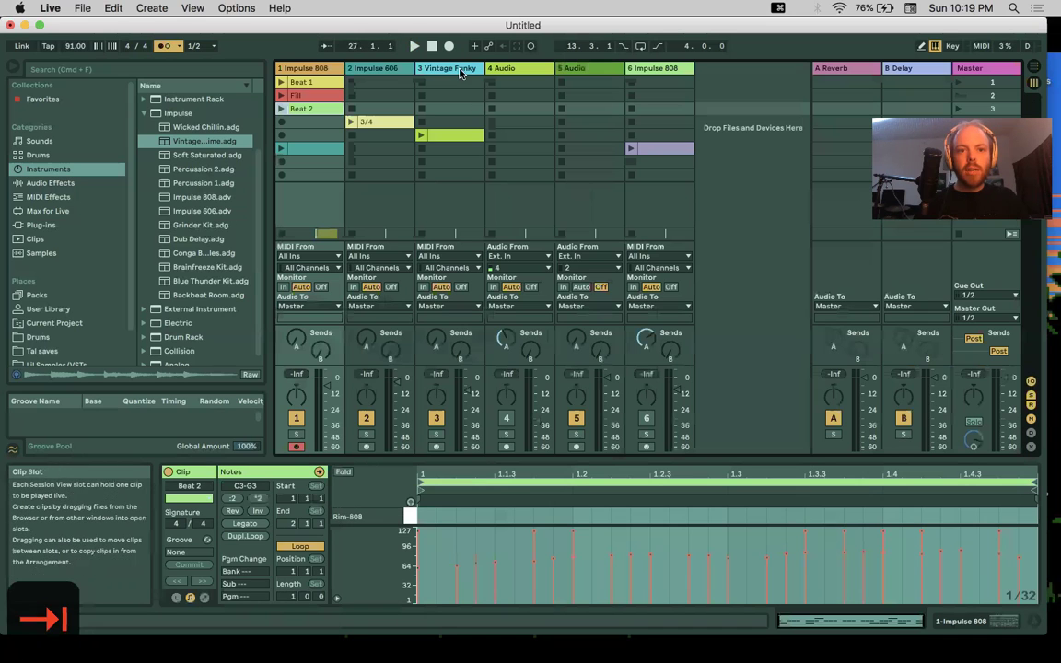
{"action": "left_click", "coordinate": [449, 46]}
{"action": "key", "text": "Tab"}
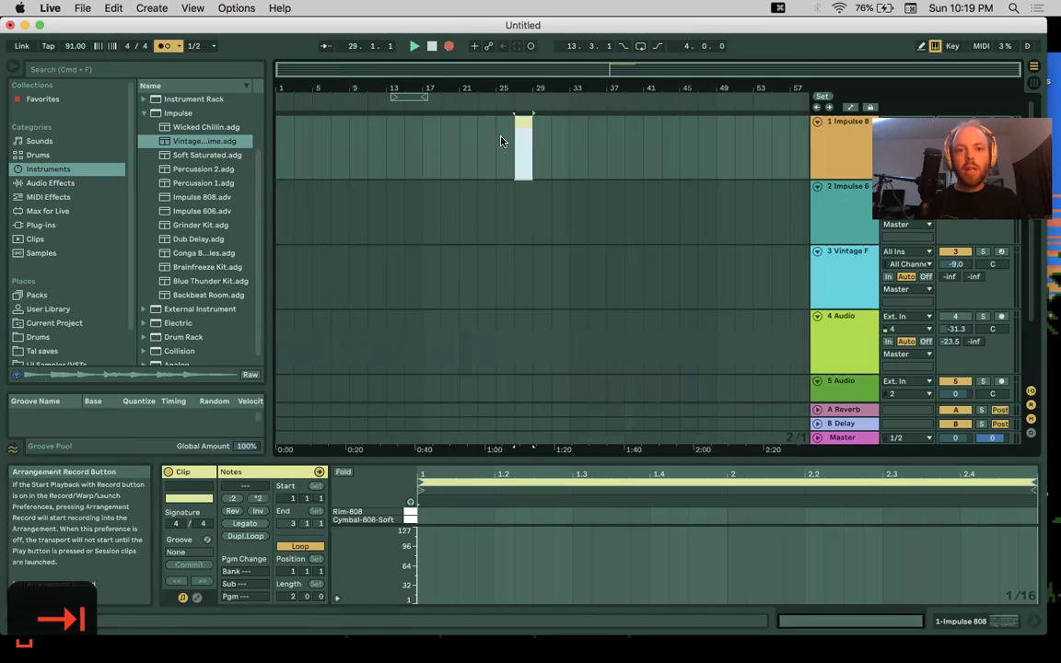
{"action": "key", "text": "BackSpace"}
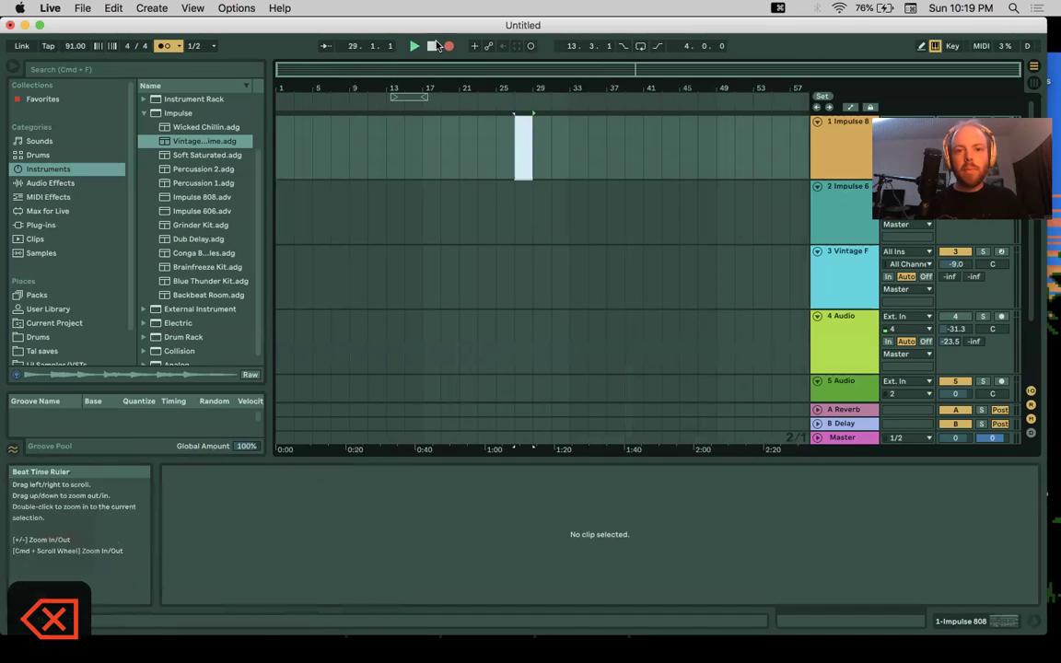
{"action": "key", "text": "Home"}
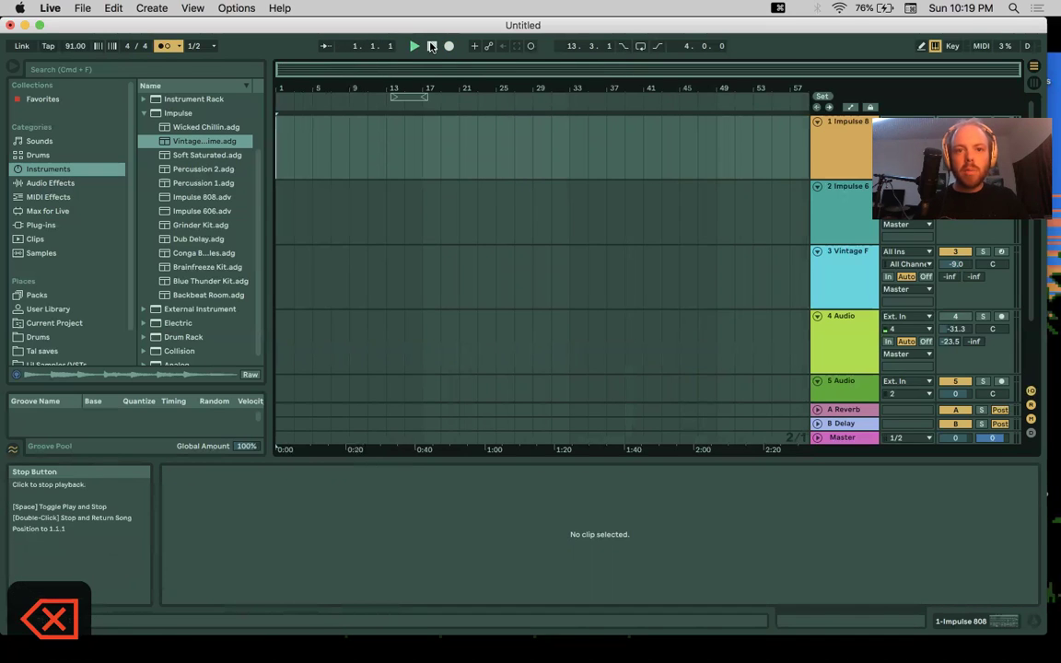
Step: Set the loop region and insert points between bars 13 and 31, stop, and reset to the start
{"action": "left_click", "coordinate": [406, 94]}
{"action": "key", "text": "BackSpace"}
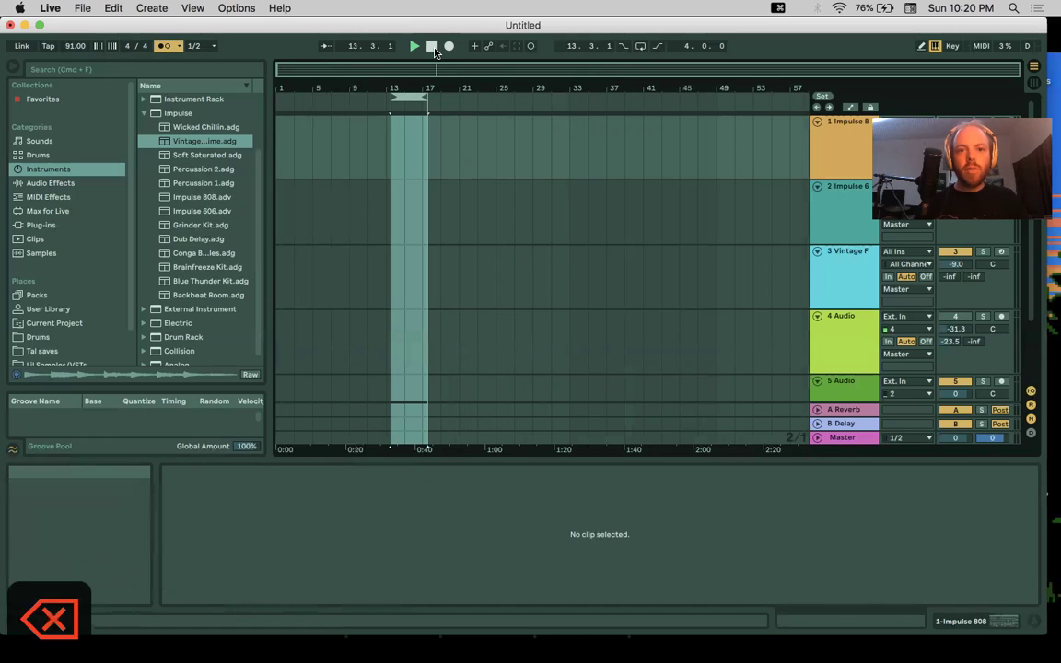
{"action": "left_click", "coordinate": [458, 120]}
{"action": "left_click", "coordinate": [544, 124]}
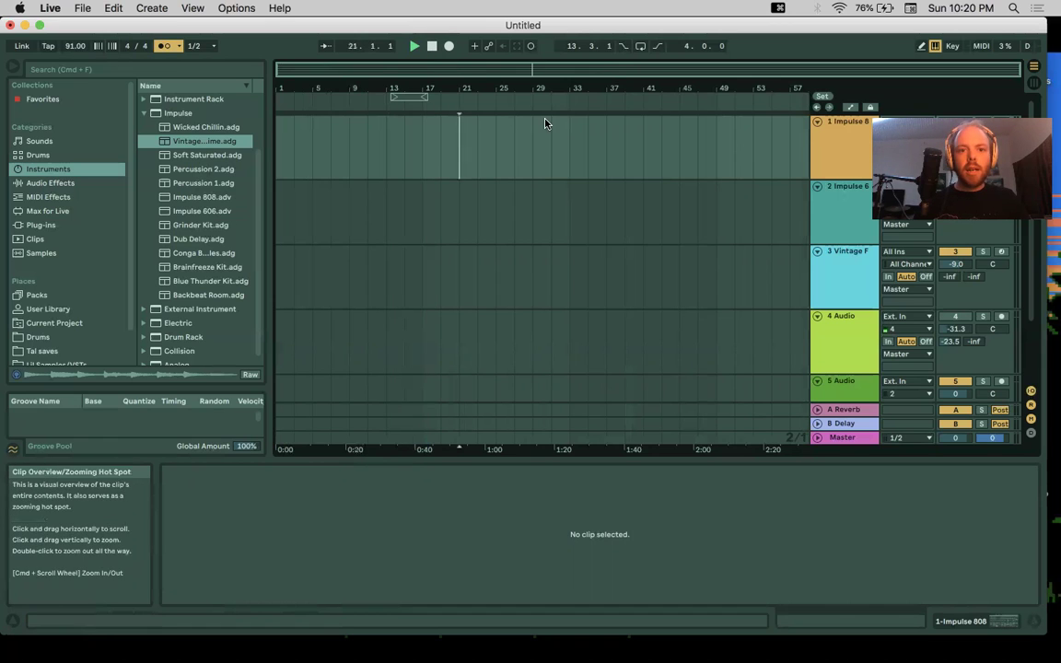
{"action": "key", "text": "space"}
{"action": "left_click", "coordinate": [432, 46]}
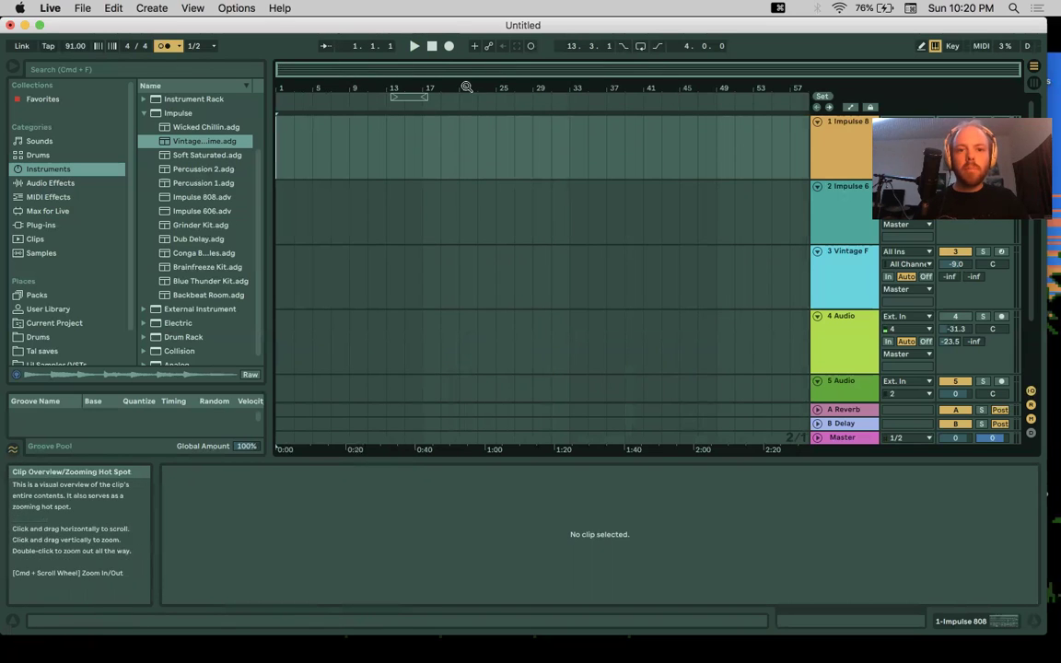
Step: Zoom the timeline, play from bar 19 with the metronome on, then stop and go to Session view
{"action": "left_click_drag", "start_coordinate": [422, 81], "coordinate": [450, 107]}
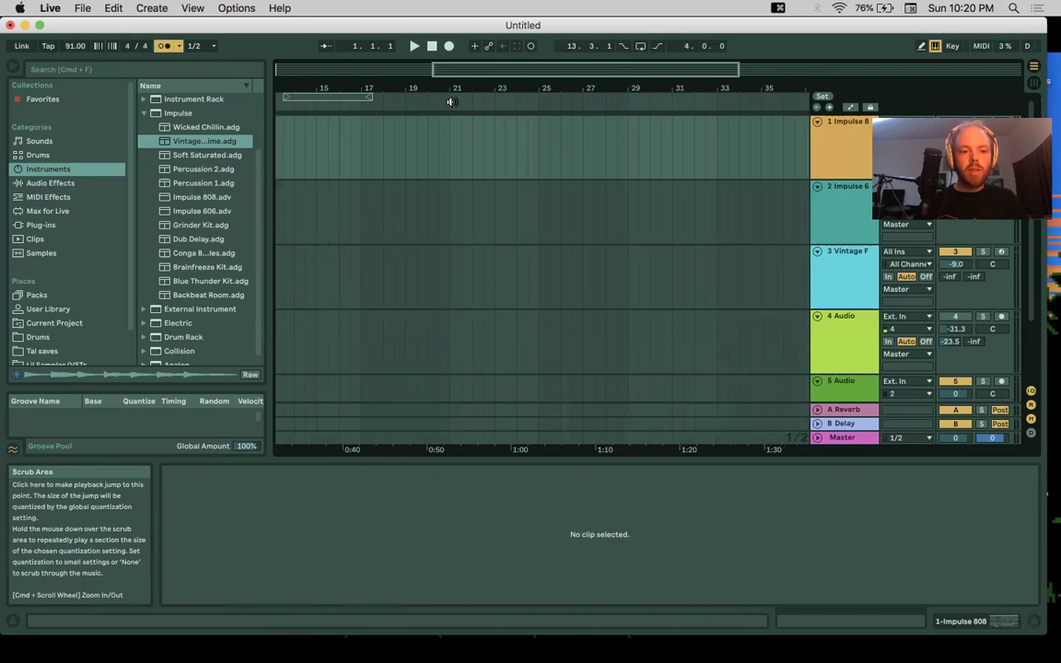
{"action": "left_click", "coordinate": [450, 103]}
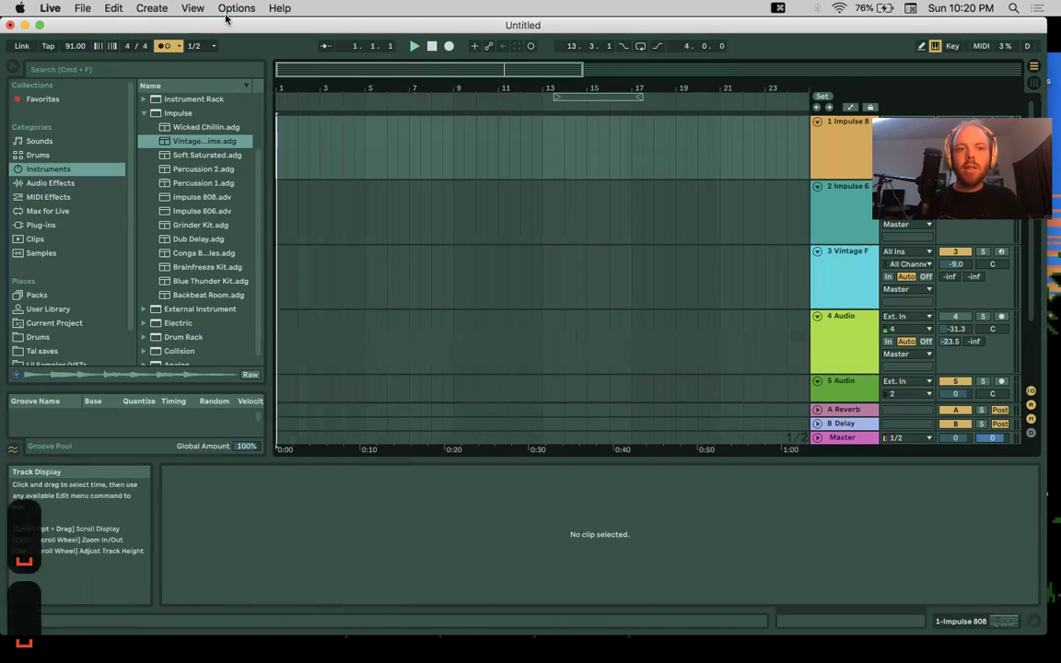
{"action": "left_click", "coordinate": [163, 46]}
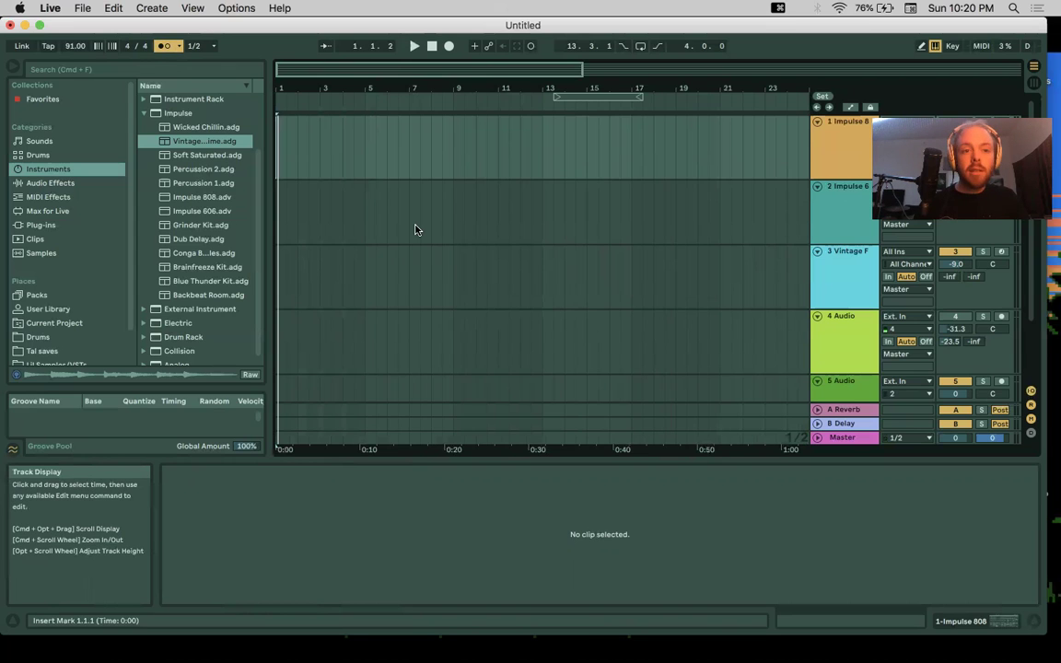
{"action": "left_click", "coordinate": [431, 45]}
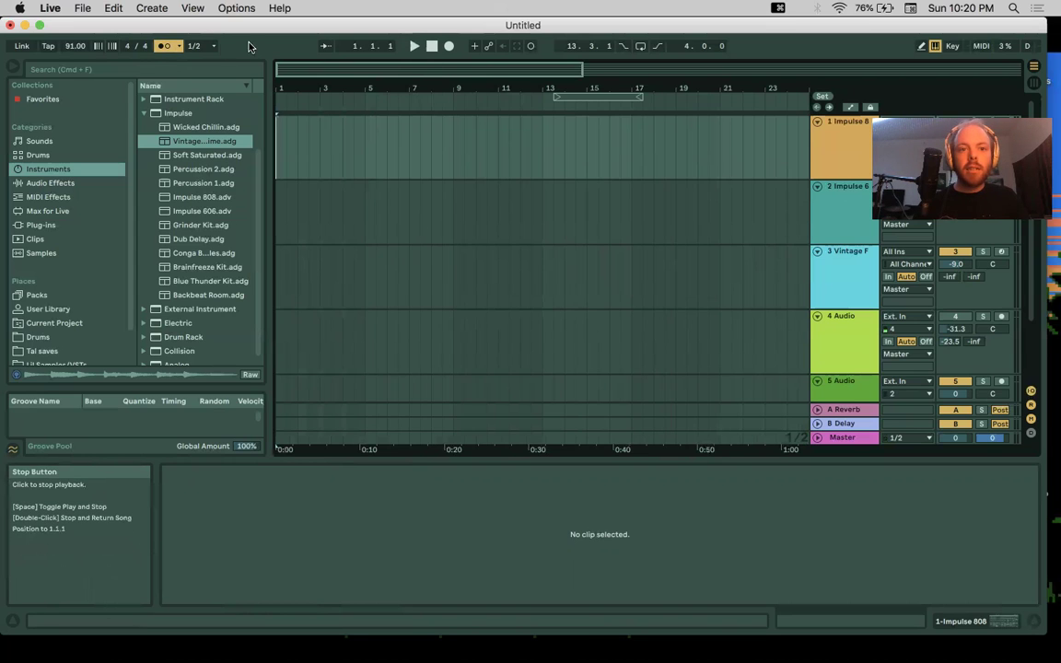
{"action": "key", "text": "Tab"}
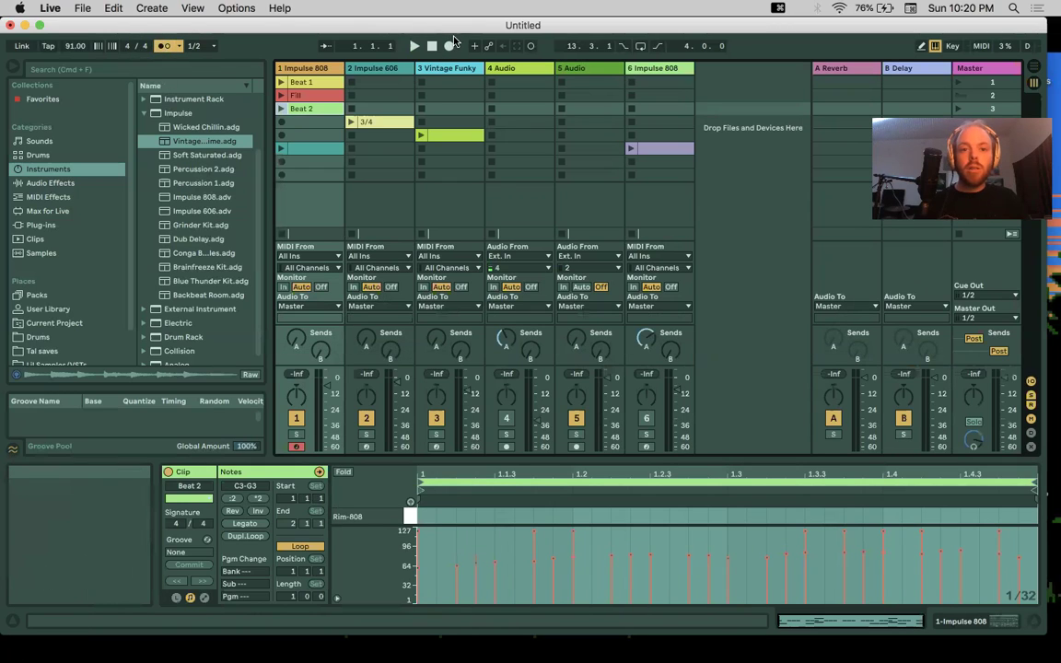
{"action": "left_click", "coordinate": [282, 81]}
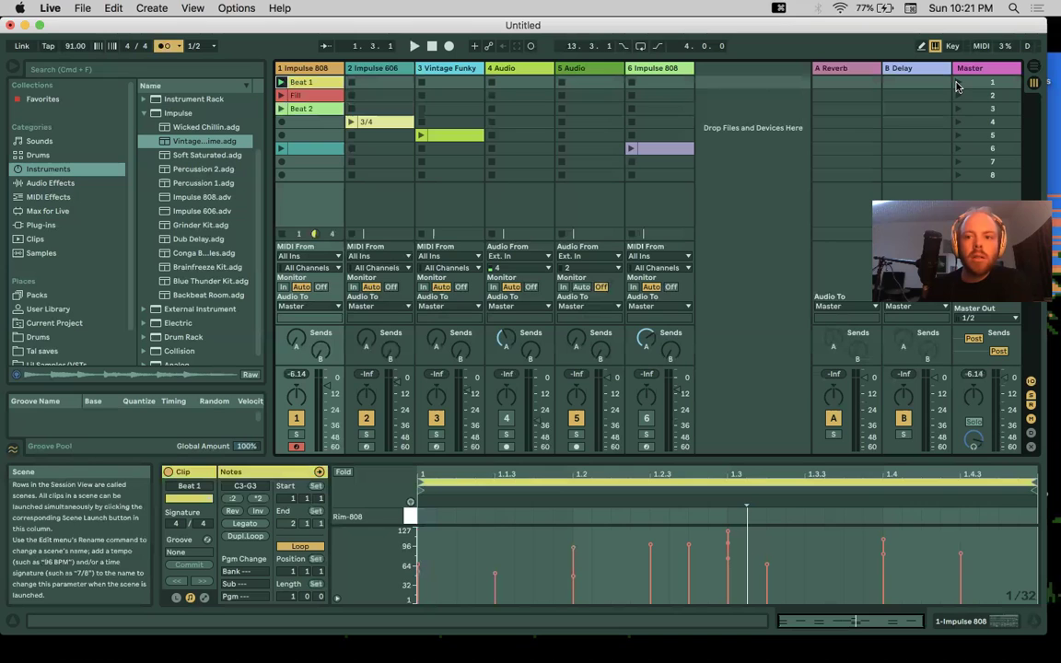
{"action": "left_click", "coordinate": [961, 120]}
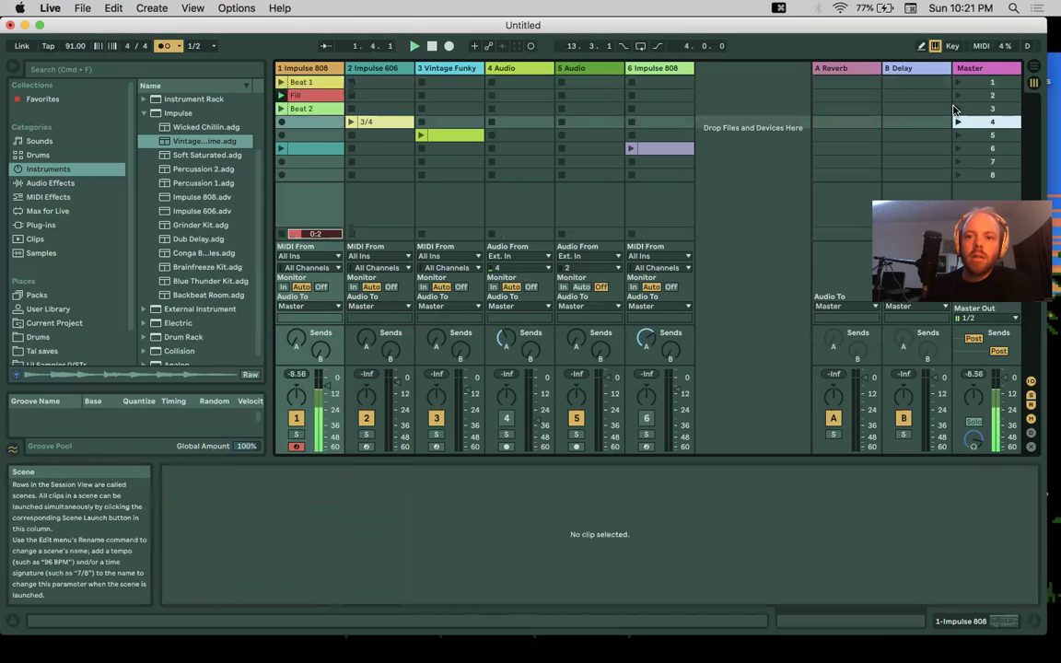
{"action": "key", "text": "space"}
{"action": "key", "text": "space"}
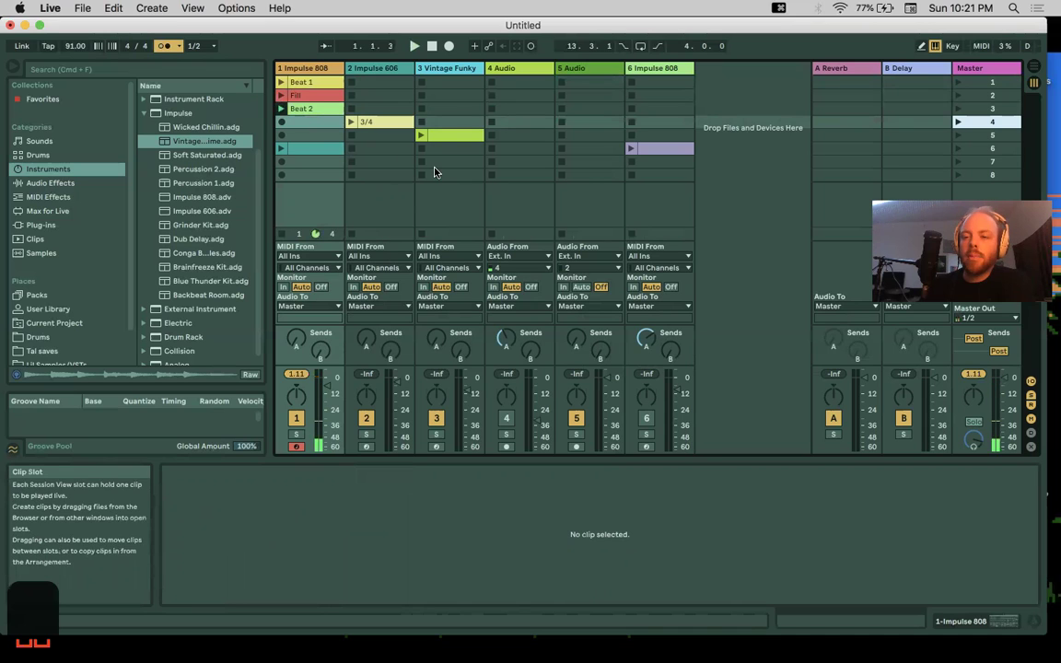
{"action": "left_click", "coordinate": [352, 122]}
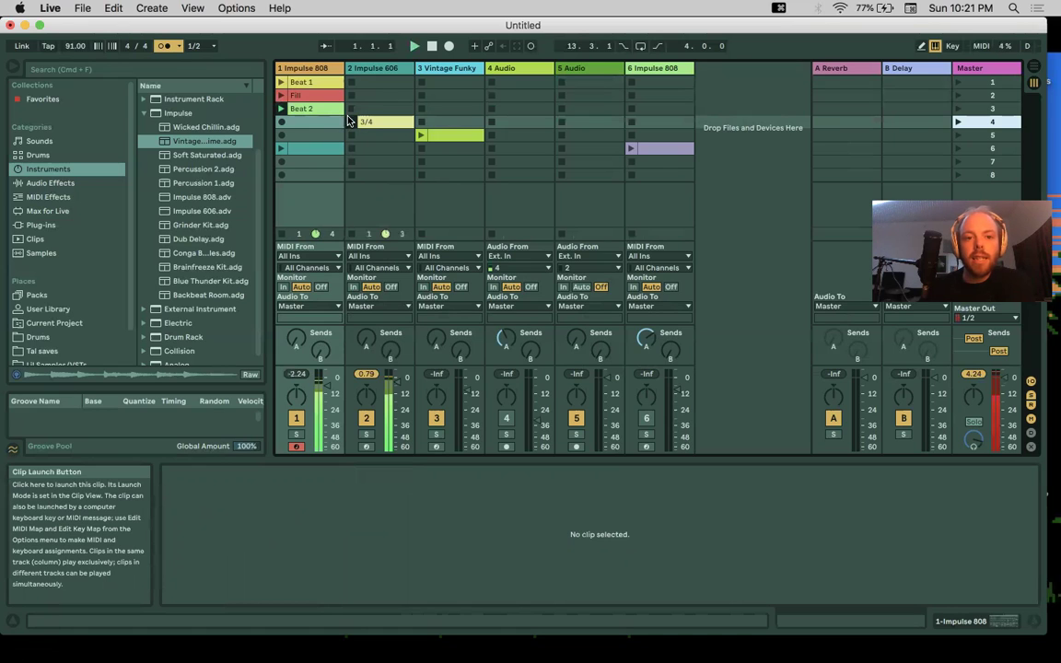
{"action": "left_click", "coordinate": [282, 235]}
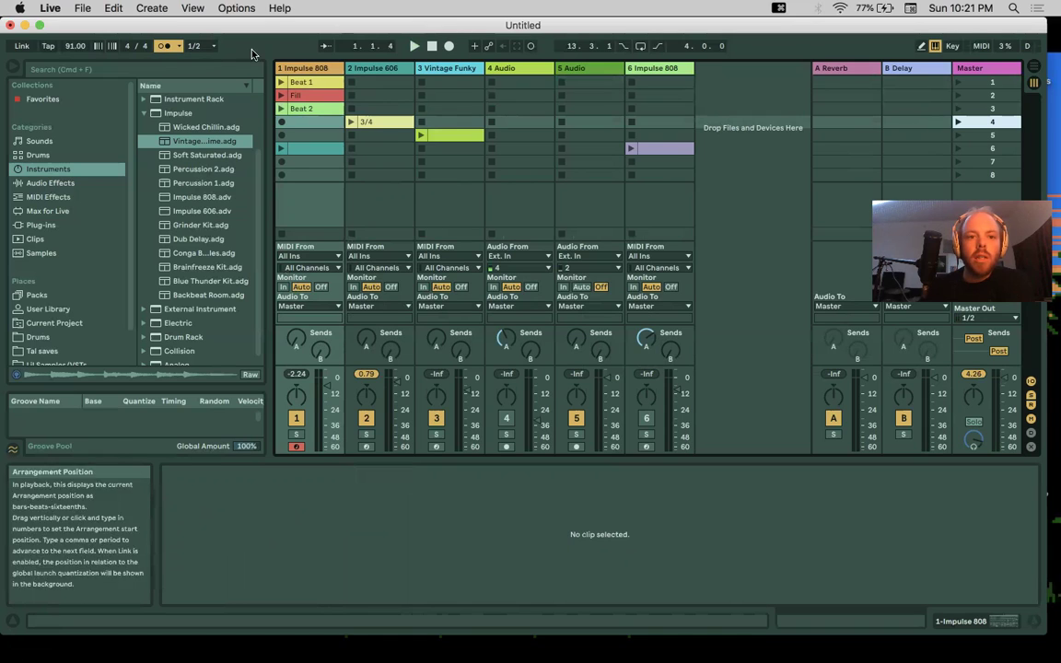
Step: Set the metronome count-in to 1 bar and briefly audition the Beat 1 clip
{"action": "left_click", "coordinate": [180, 47]}
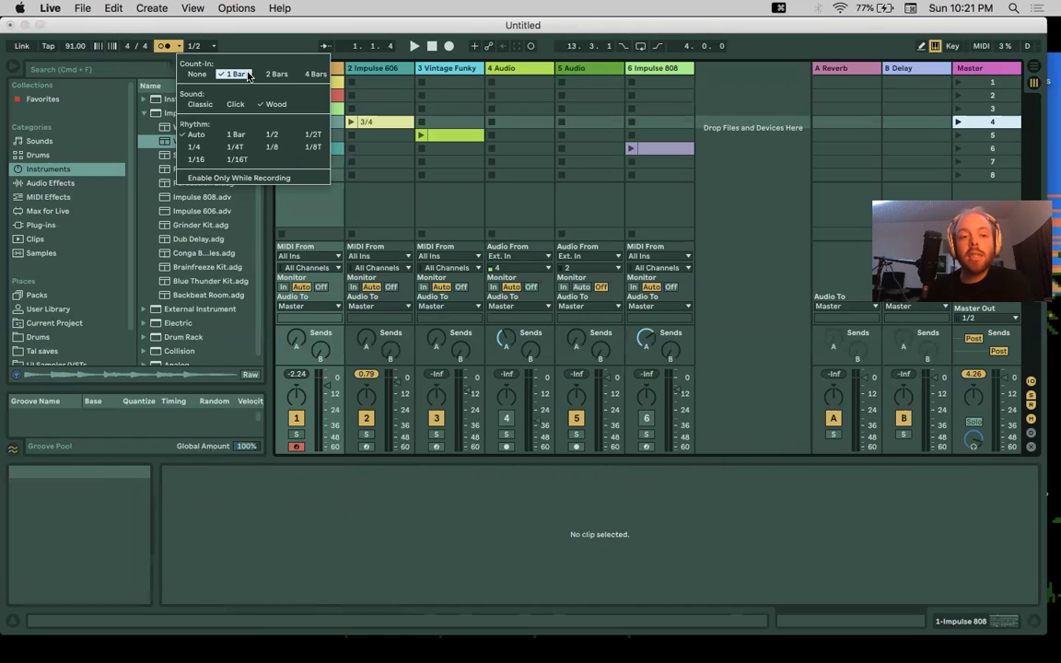
{"action": "left_click", "coordinate": [267, 47]}
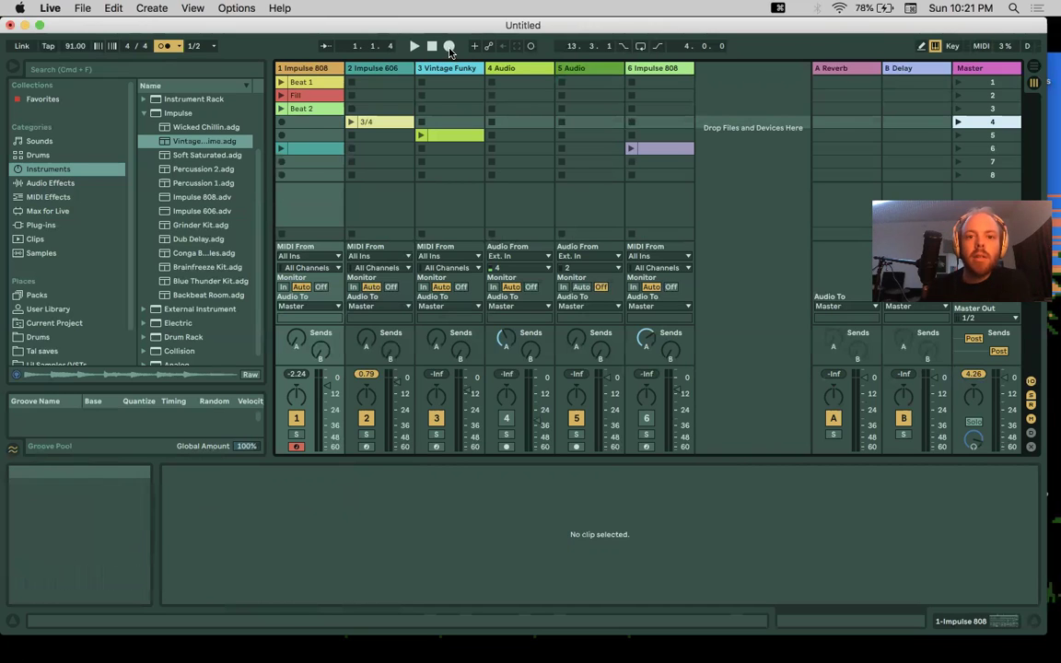
{"action": "left_click", "coordinate": [281, 85]}
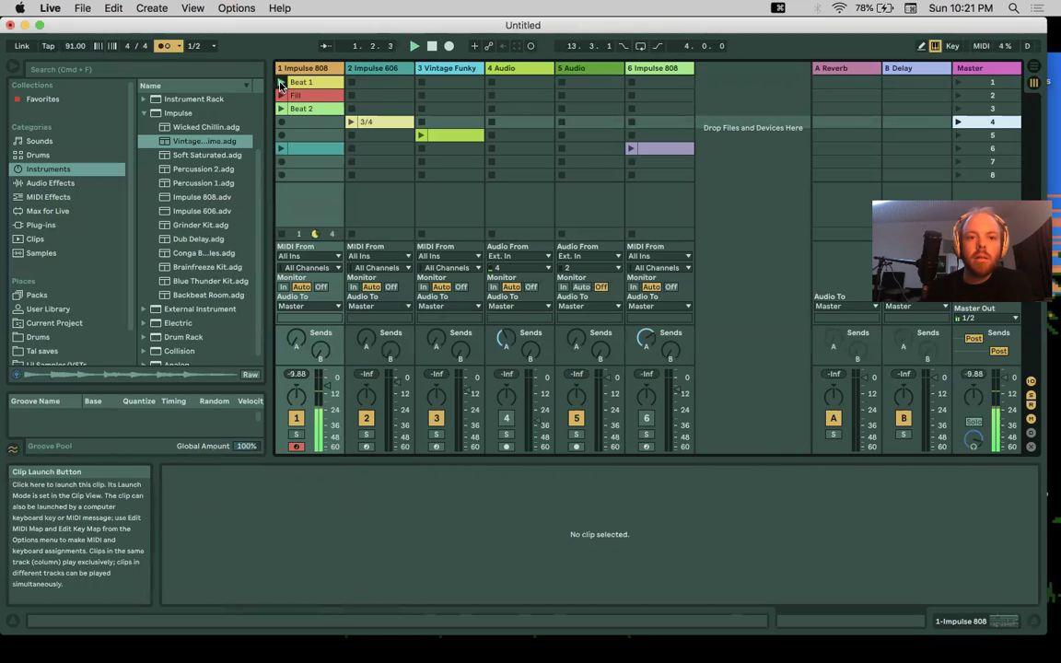
{"action": "left_click", "coordinate": [433, 46]}
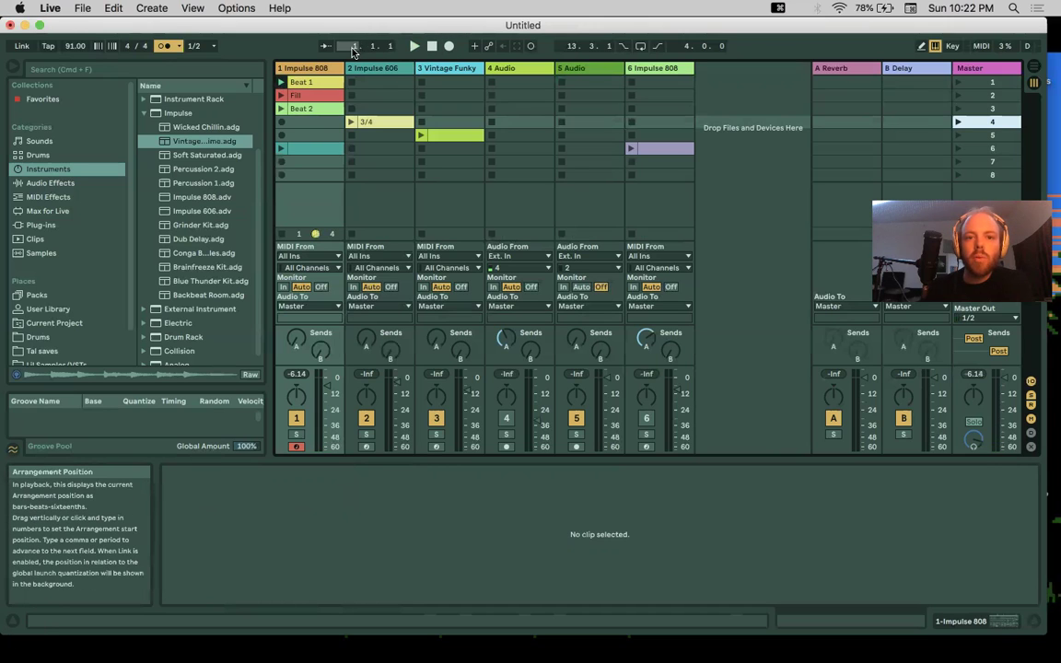
Step: Start arrangement recording with count-in and launch scene 2's Fill clip during it
{"action": "left_click", "coordinate": [450, 46]}
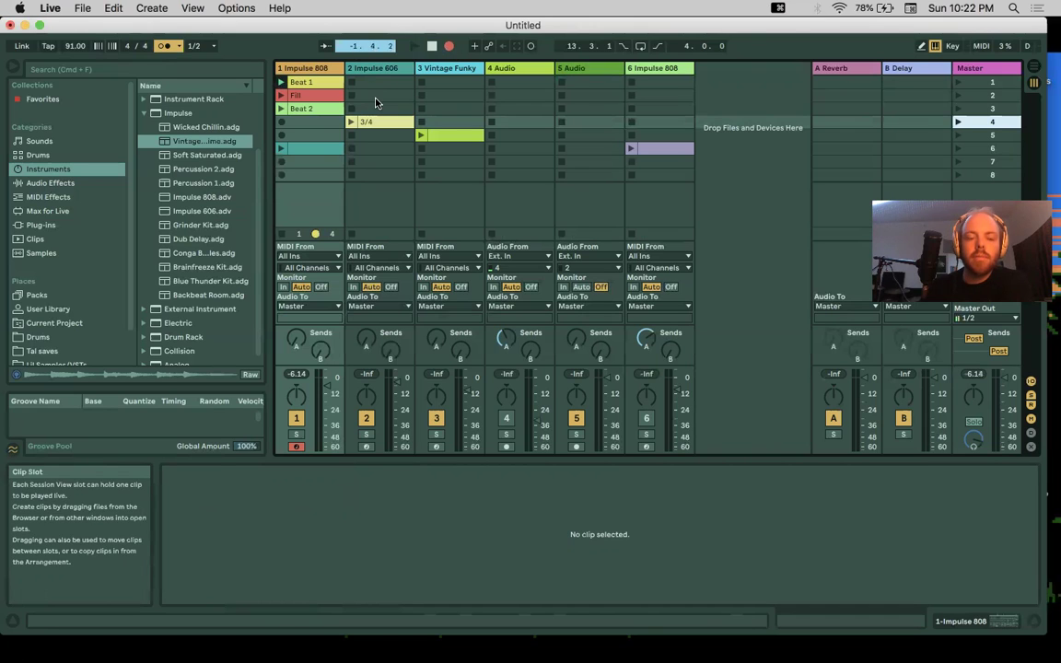
{"action": "left_click", "coordinate": [958, 96]}
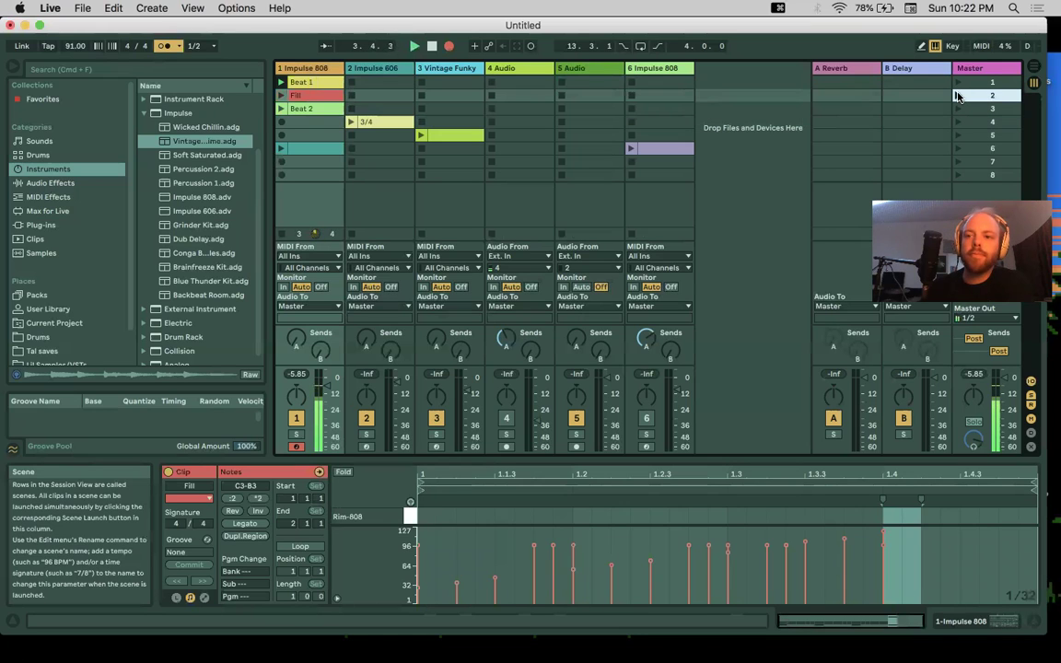
{"action": "left_click", "coordinate": [957, 96]}
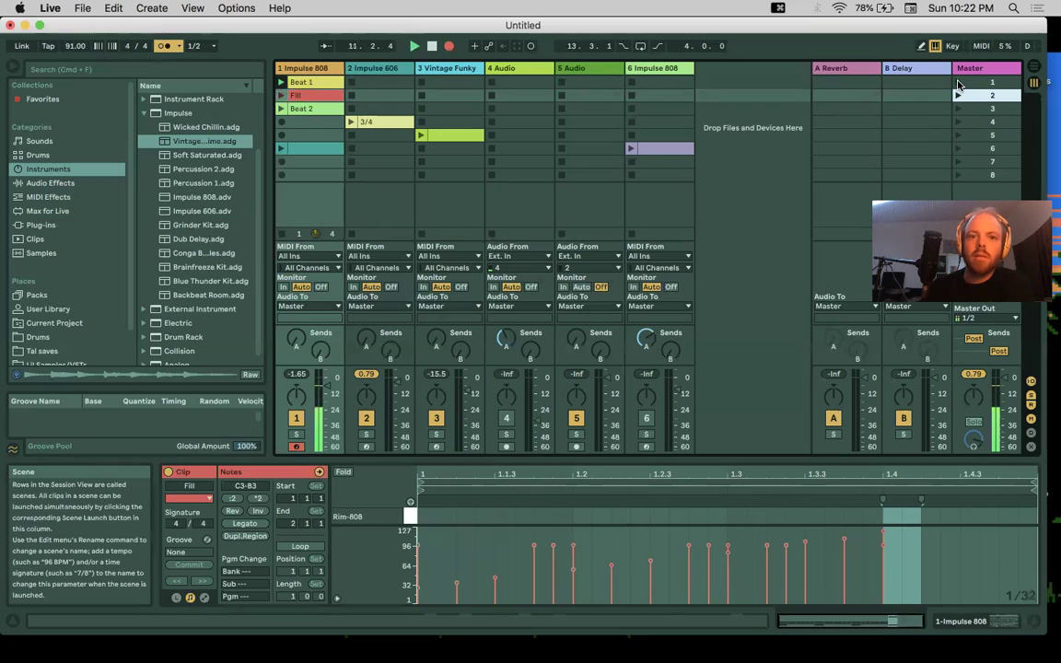
Step: Switch to the Arrangement view and make it play its recorded clips again
{"action": "key", "text": "Tab"}
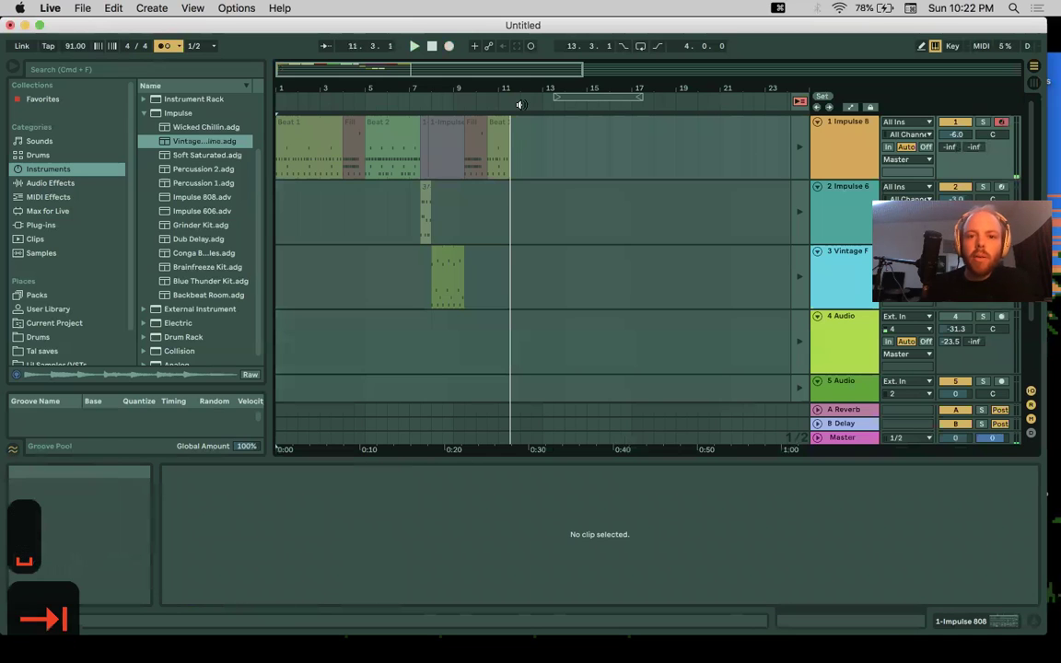
{"action": "left_click_drag", "start_coordinate": [517, 88], "coordinate": [722, 124]}
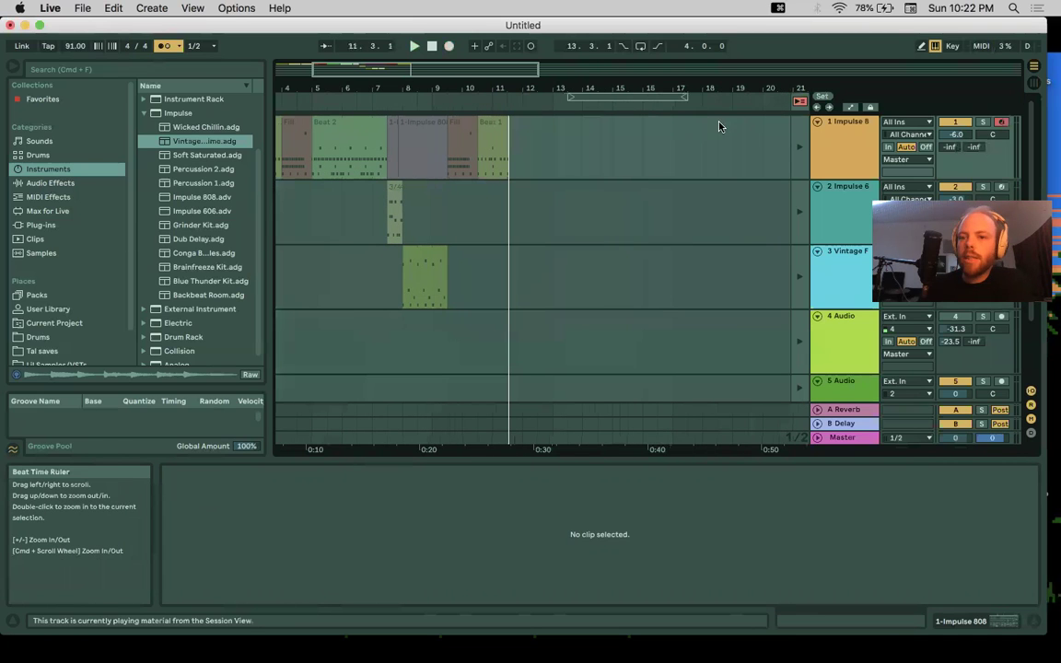
{"action": "left_click", "coordinate": [799, 101]}
Step: Zoom the arrangement timeline in to show bars 1 to 12
{"action": "scroll", "coordinate": [587, 145], "scroll_direction": "down", "scroll_amount": 2}
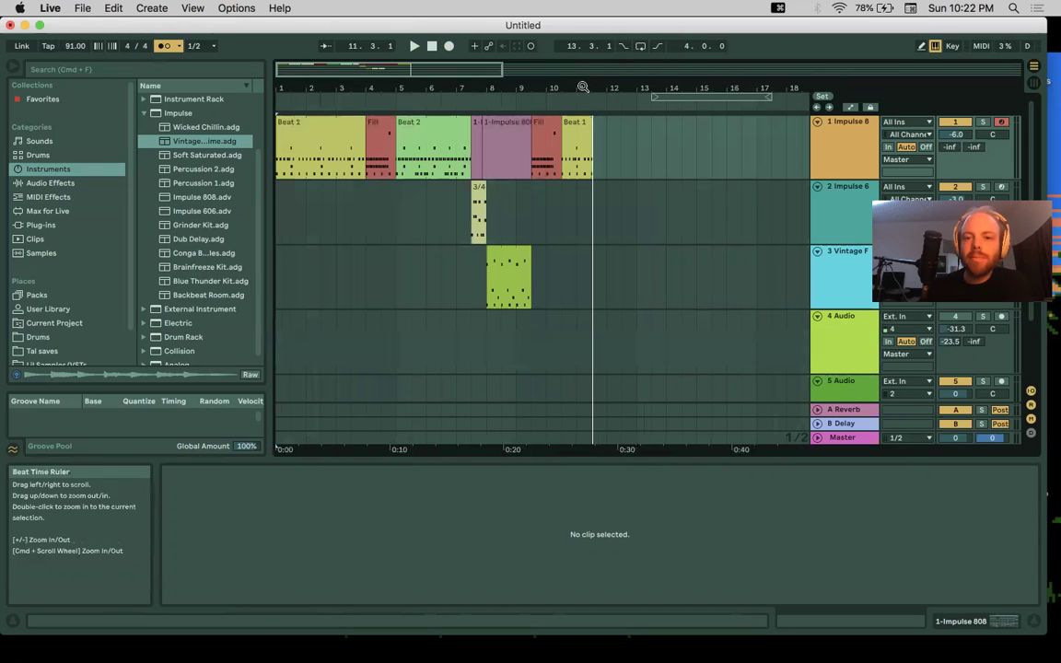
{"action": "left_click_drag", "start_coordinate": [497, 92], "coordinate": [497, 152]}
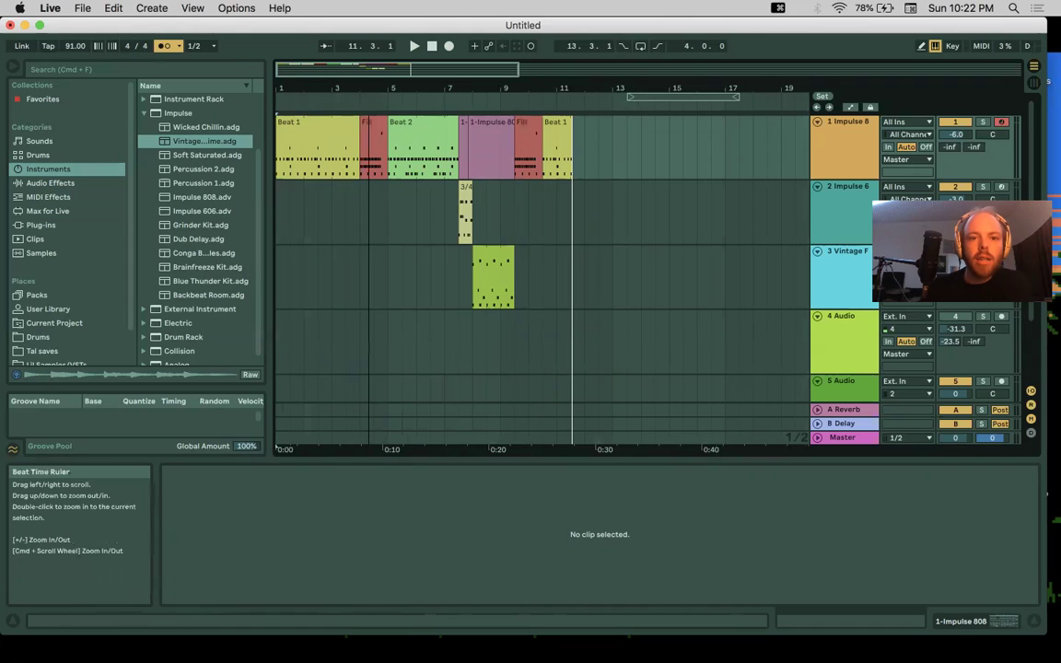
{"action": "left_click_drag", "start_coordinate": [332, 85], "coordinate": [362, 142]}
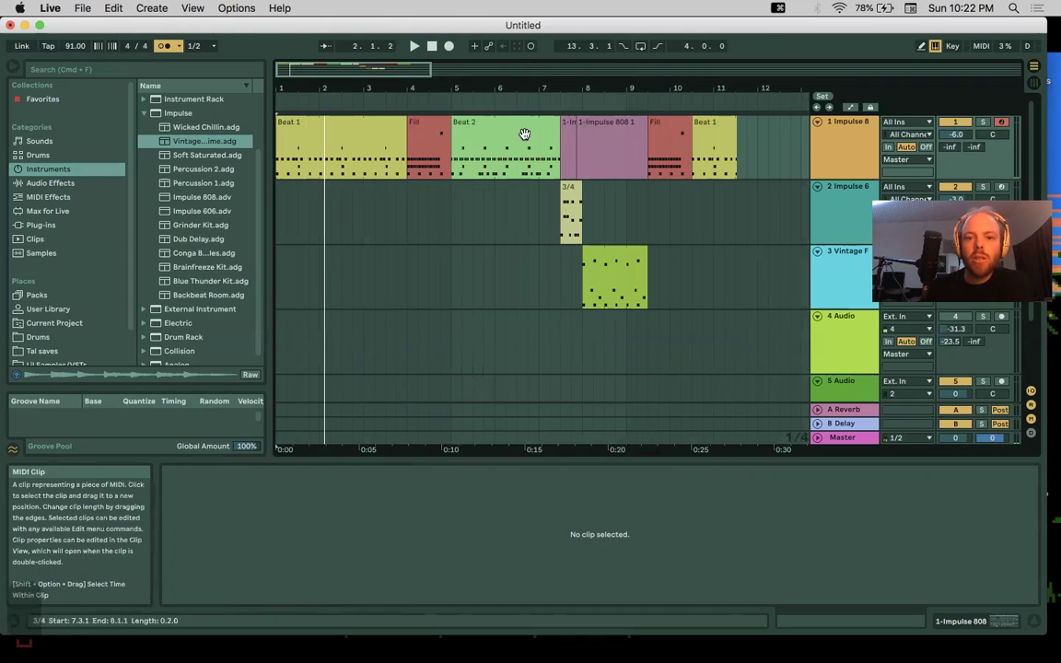
Step: Play from bar 5, move the 3/4 clip to bar 7 and trim Beat 2 back to bar 7
{"action": "left_click", "coordinate": [451, 188]}
{"action": "key", "text": "space"}
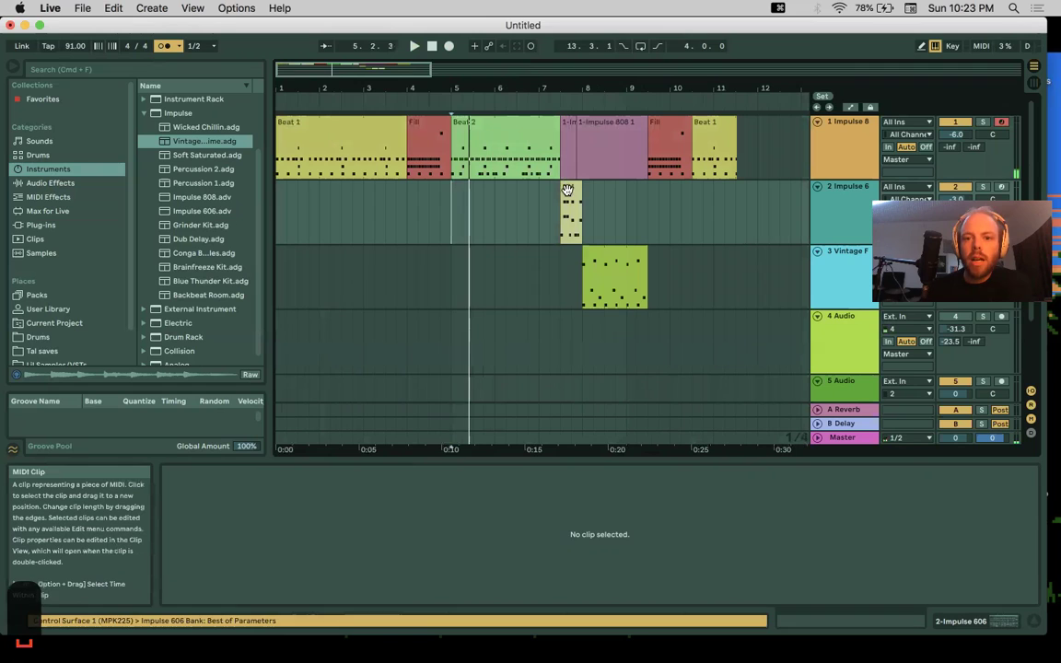
{"action": "left_click_drag", "start_coordinate": [566, 194], "coordinate": [543, 190]}
{"action": "left_click_drag", "start_coordinate": [557, 136], "coordinate": [537, 137]}
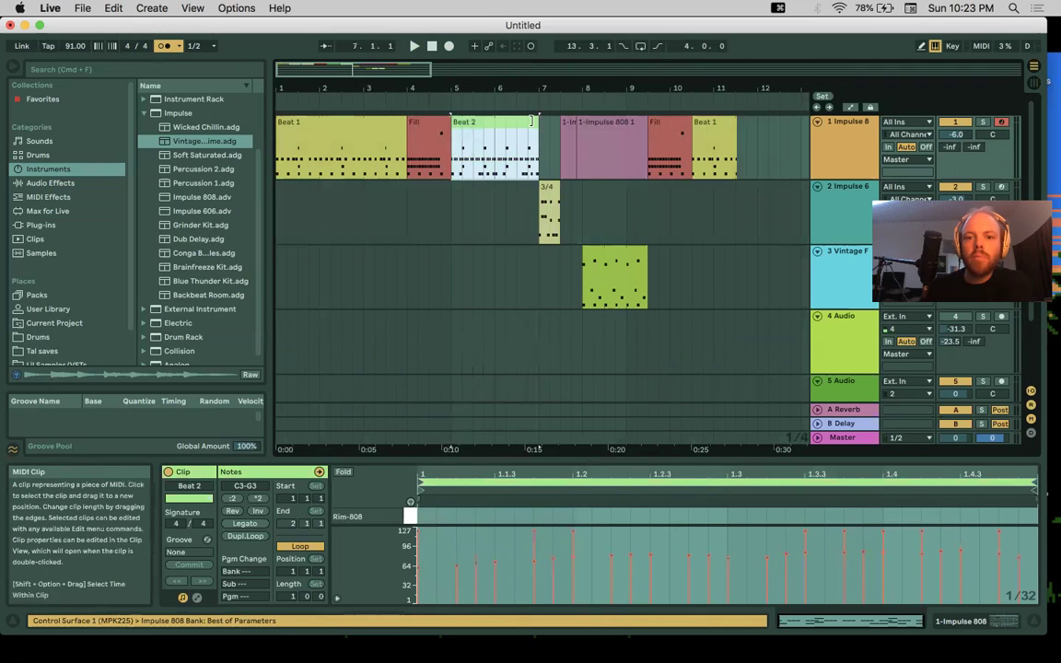
Step: Delete the 808 clips at bars 7.3 and 8, extending the 3/4 clip toward bar 8
{"action": "left_click", "coordinate": [532, 128]}
{"action": "left_click", "coordinate": [565, 124]}
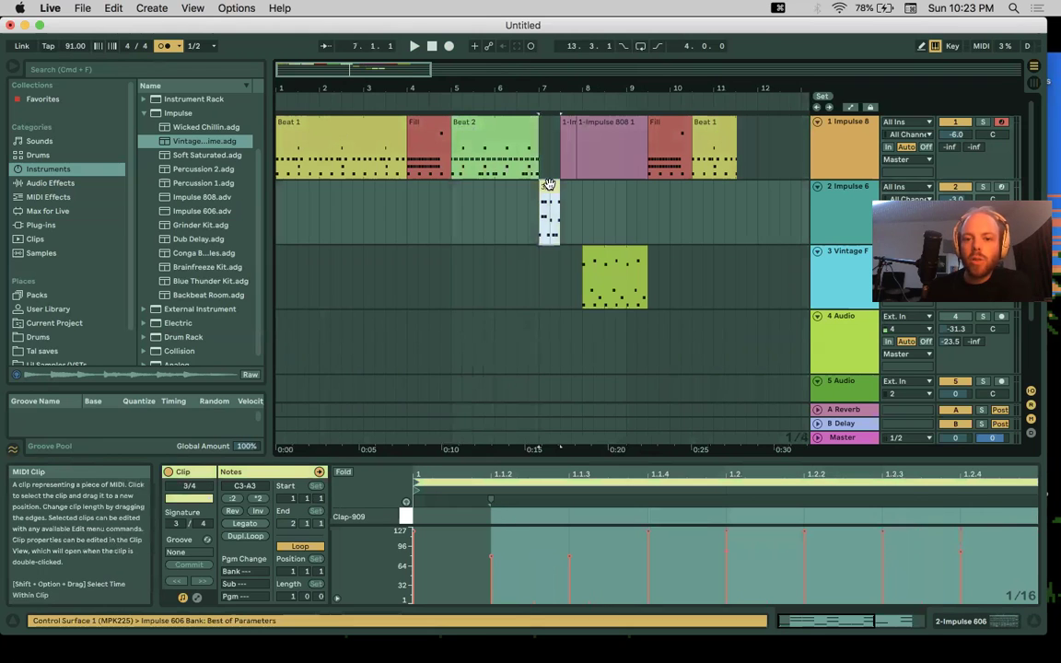
{"action": "key", "text": "BackSpace"}
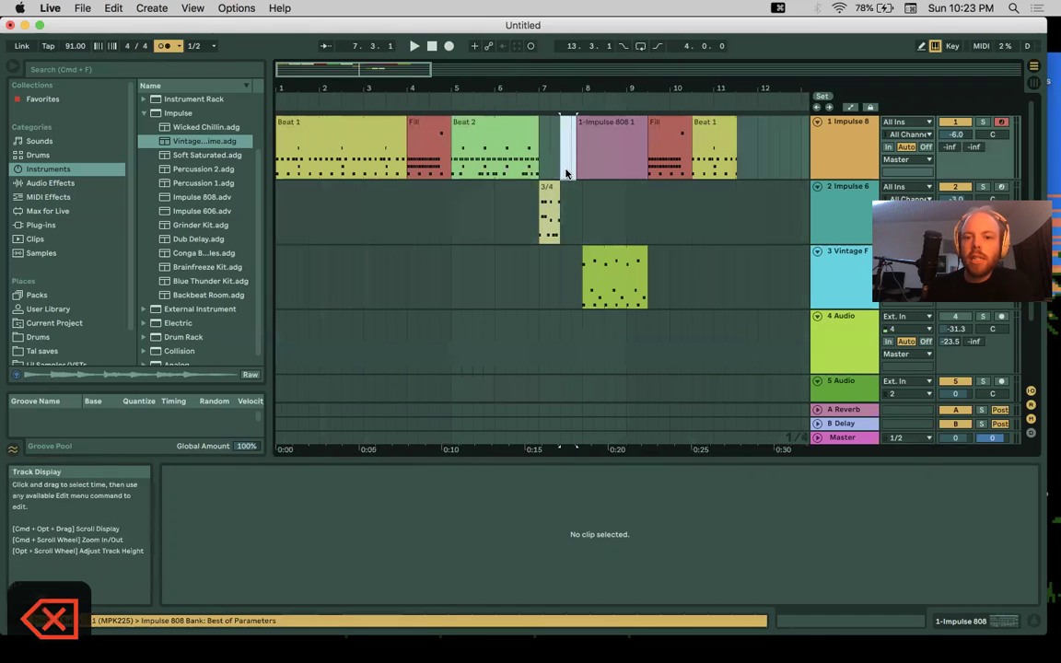
{"action": "left_click_drag", "start_coordinate": [558, 189], "coordinate": [582, 185]}
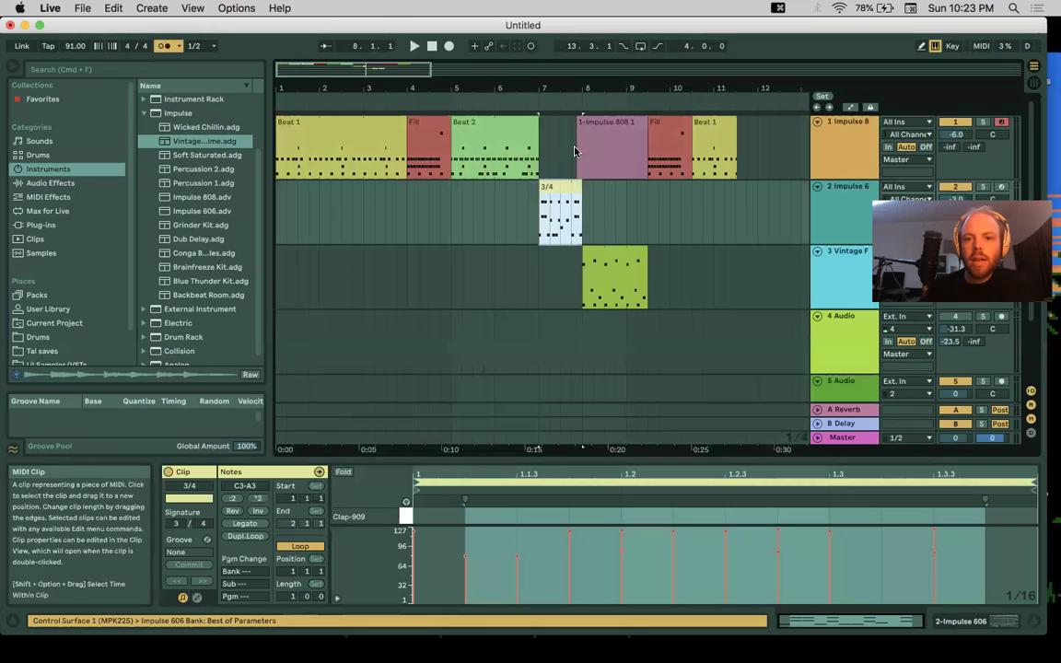
{"action": "left_click", "coordinate": [610, 120]}
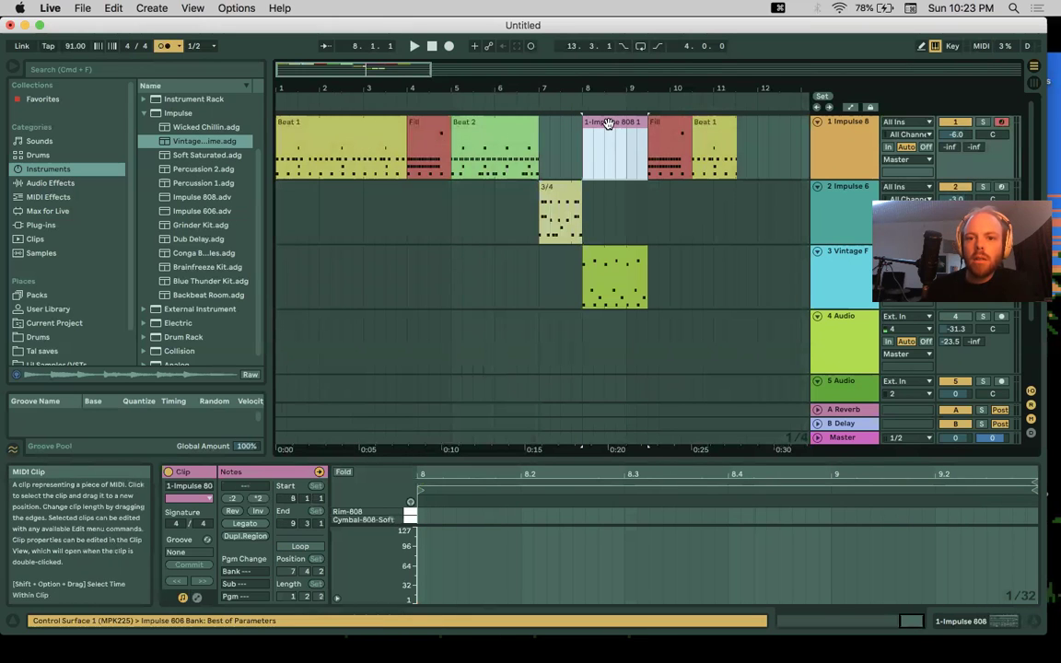
{"action": "key", "text": "BackSpace"}
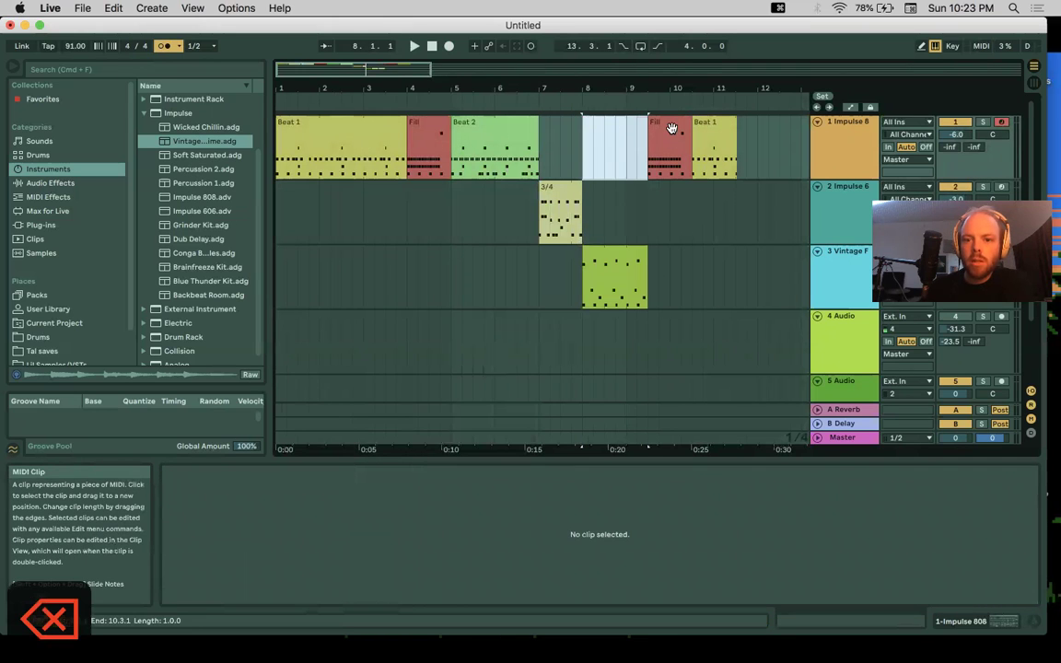
Step: Move Fill to bar 8 and the green track 3 clip to bar 9, then return to the start
{"action": "left_click_drag", "start_coordinate": [671, 139], "coordinate": [617, 120]}
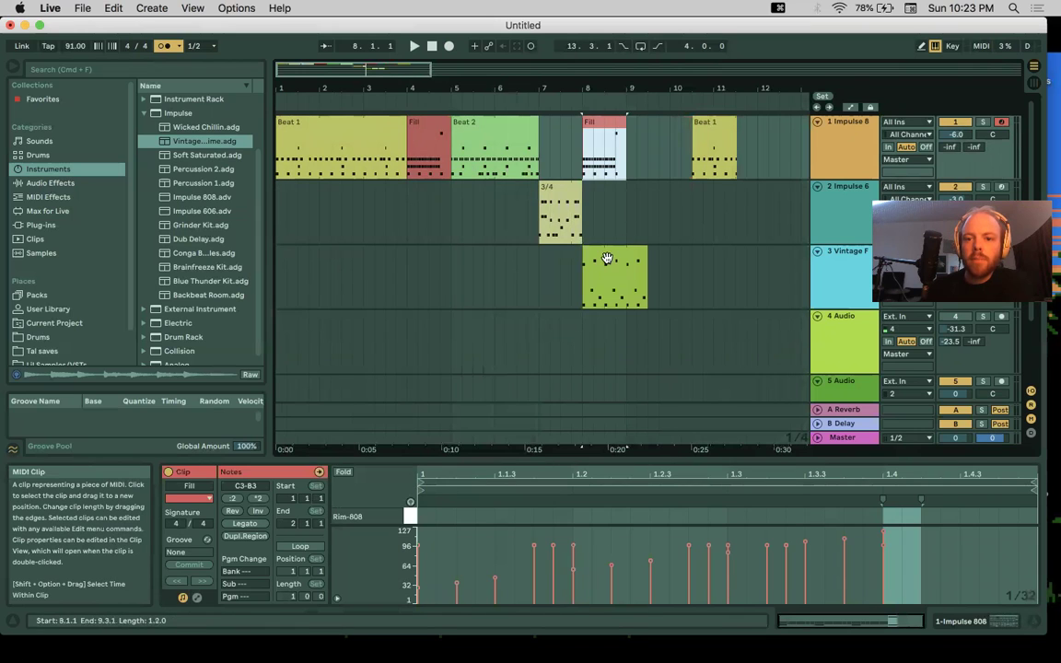
{"action": "left_click_drag", "start_coordinate": [609, 260], "coordinate": [654, 272]}
{"action": "left_click", "coordinate": [717, 123]}
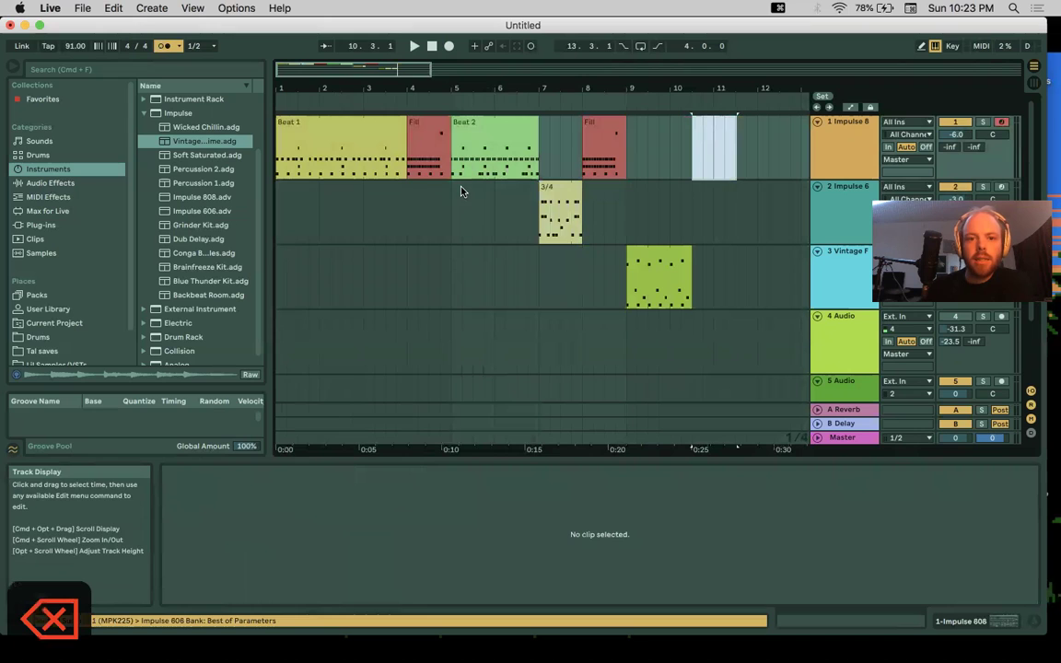
{"action": "double_click", "coordinate": [431, 46]}
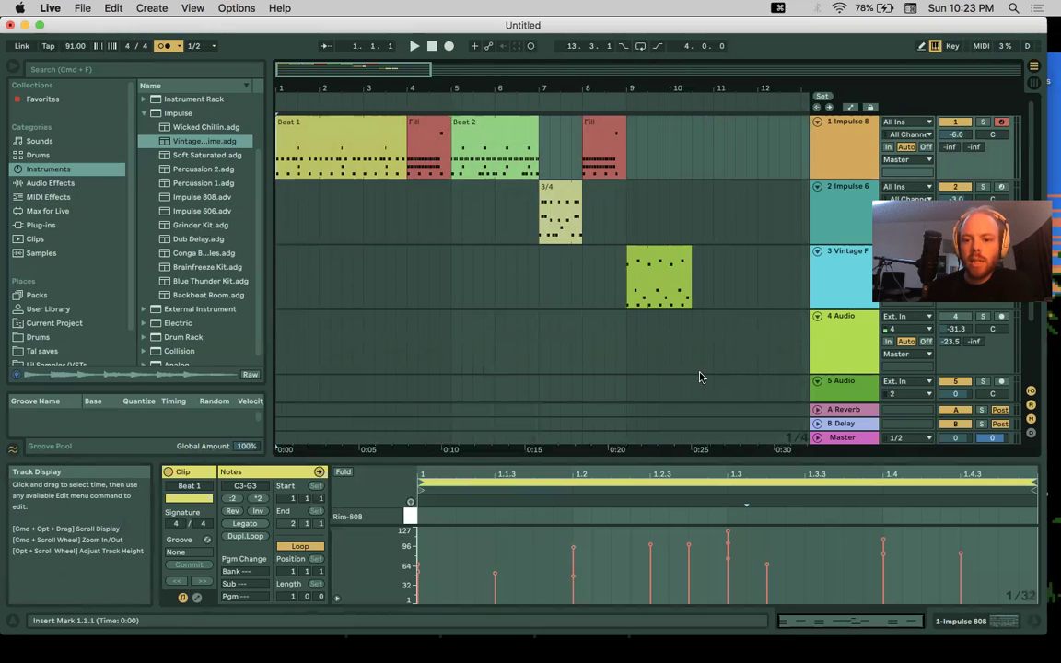
Step: Play the arrangement from near 0:05 with the metronome turned off
{"action": "left_click", "coordinate": [385, 292]}
{"action": "key", "text": "space"}
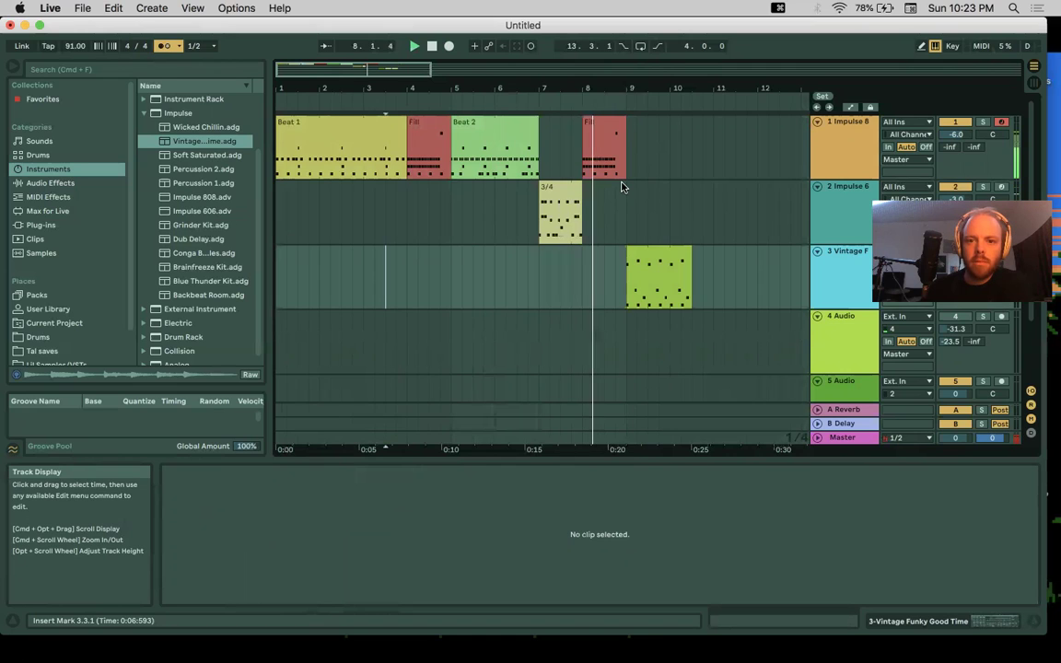
{"action": "left_click", "coordinate": [165, 48]}
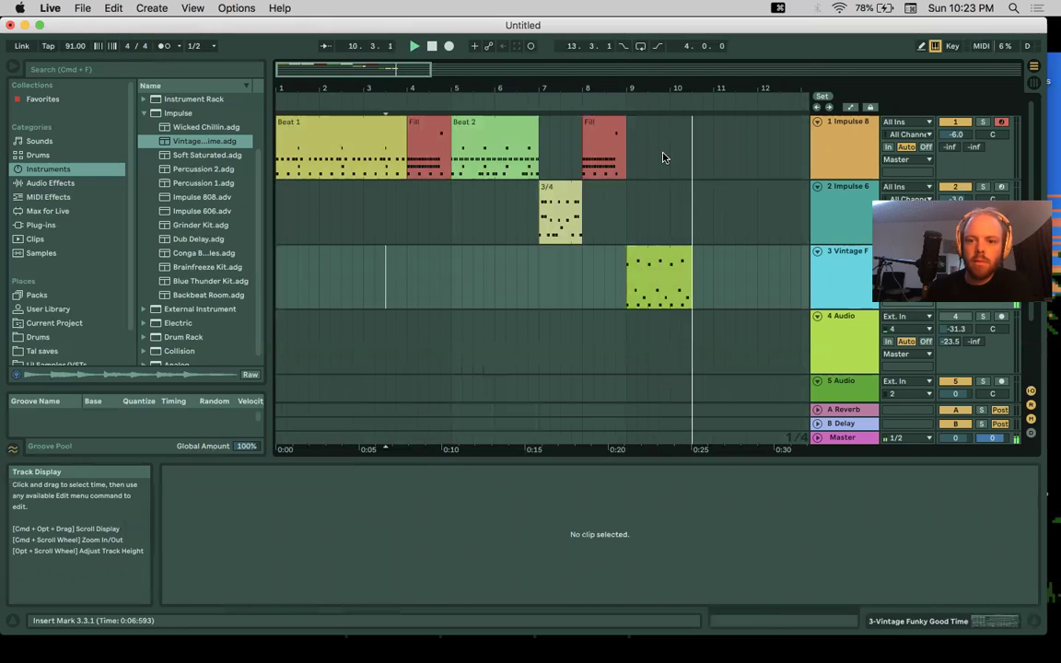
{"action": "left_click", "coordinate": [79, 8]}
Step: Open Export Audio/Video with Master kept as the rendered track
{"action": "left_click", "coordinate": [445, 215]}
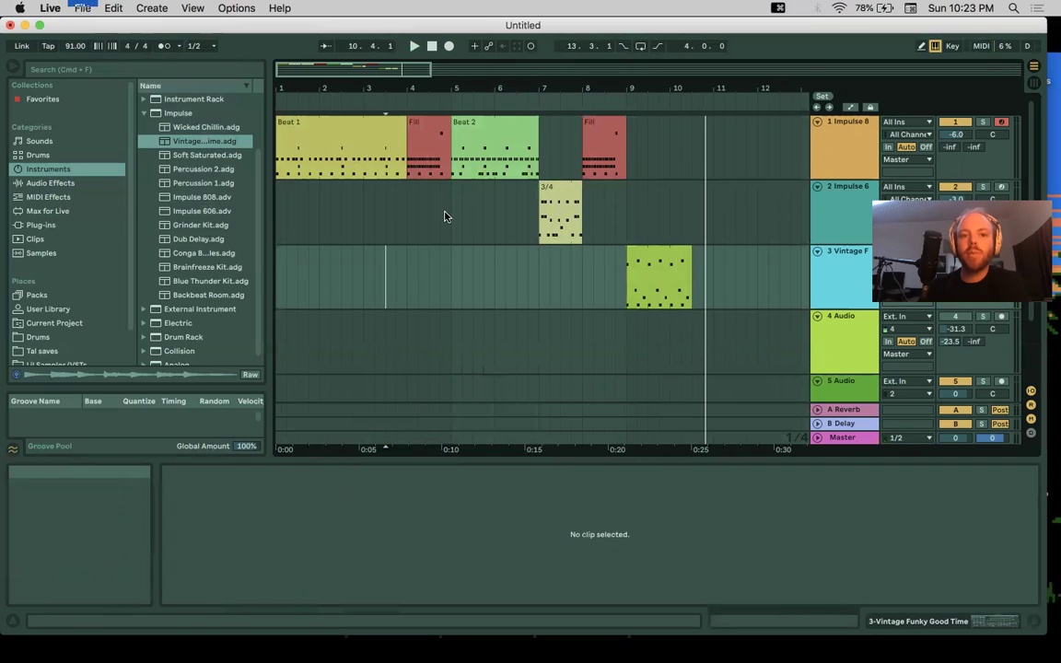
{"action": "left_click", "coordinate": [84, 7]}
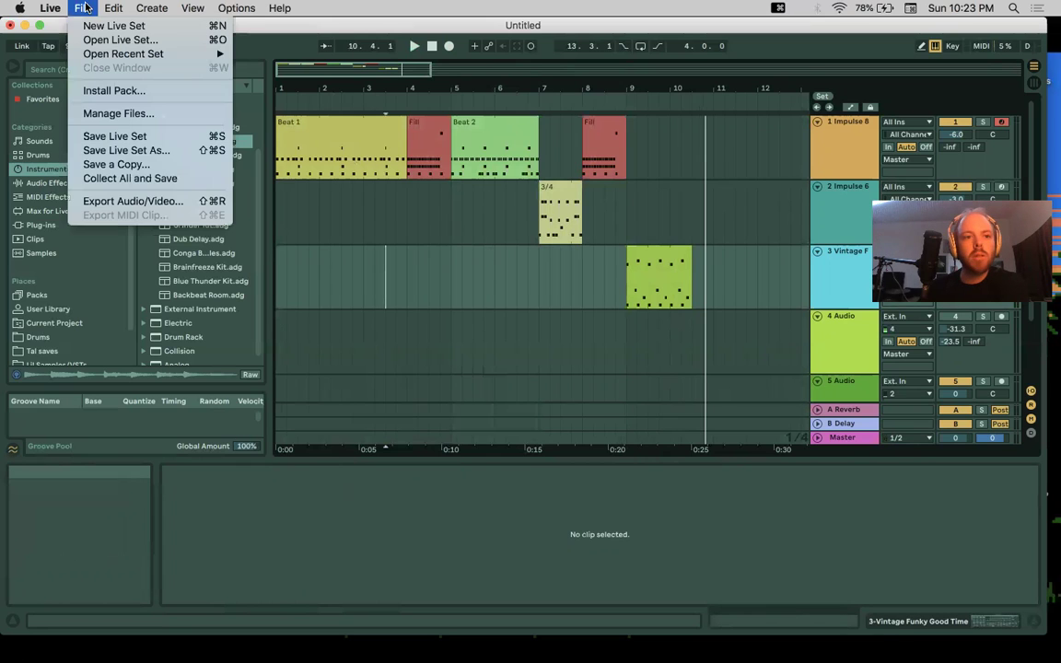
{"action": "left_click", "coordinate": [115, 201]}
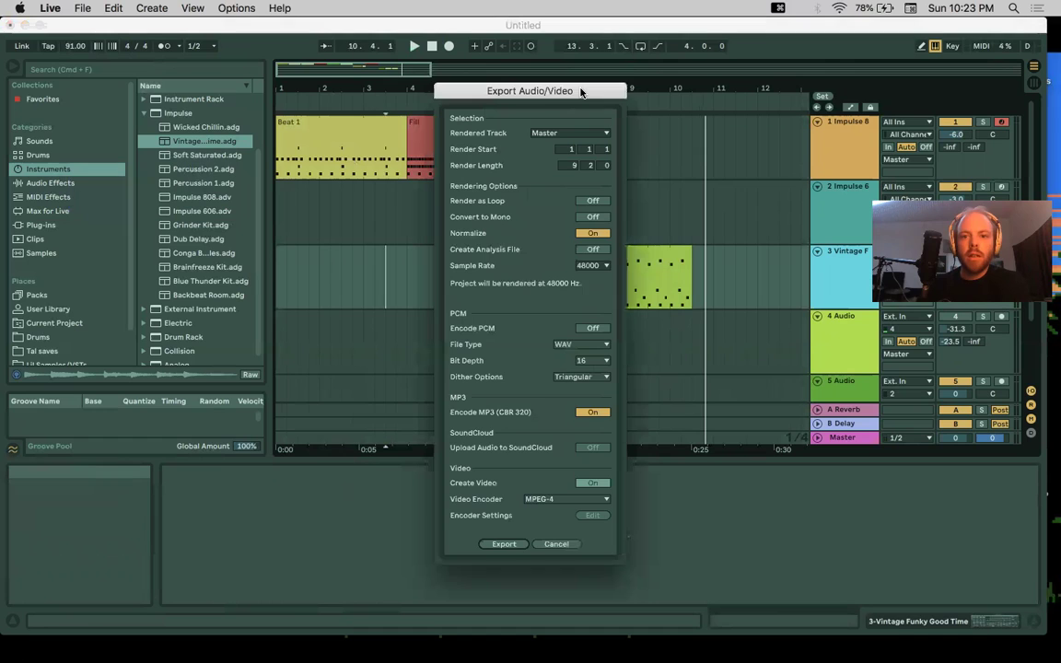
{"action": "left_click_drag", "start_coordinate": [563, 91], "coordinate": [559, 78]}
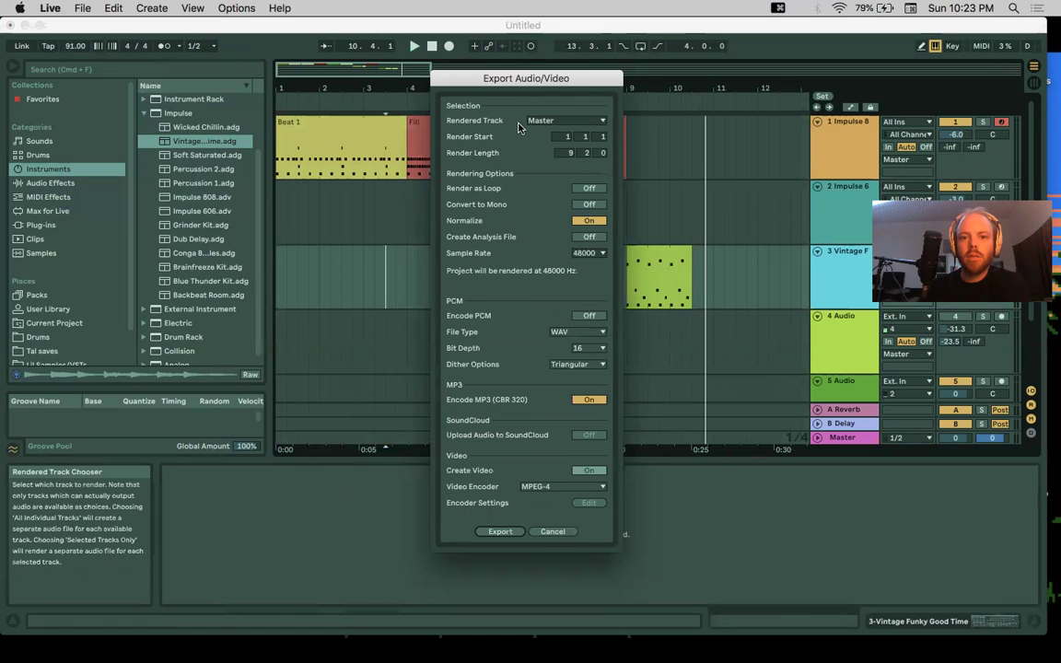
{"action": "left_click", "coordinate": [569, 123]}
{"action": "left_click", "coordinate": [575, 120]}
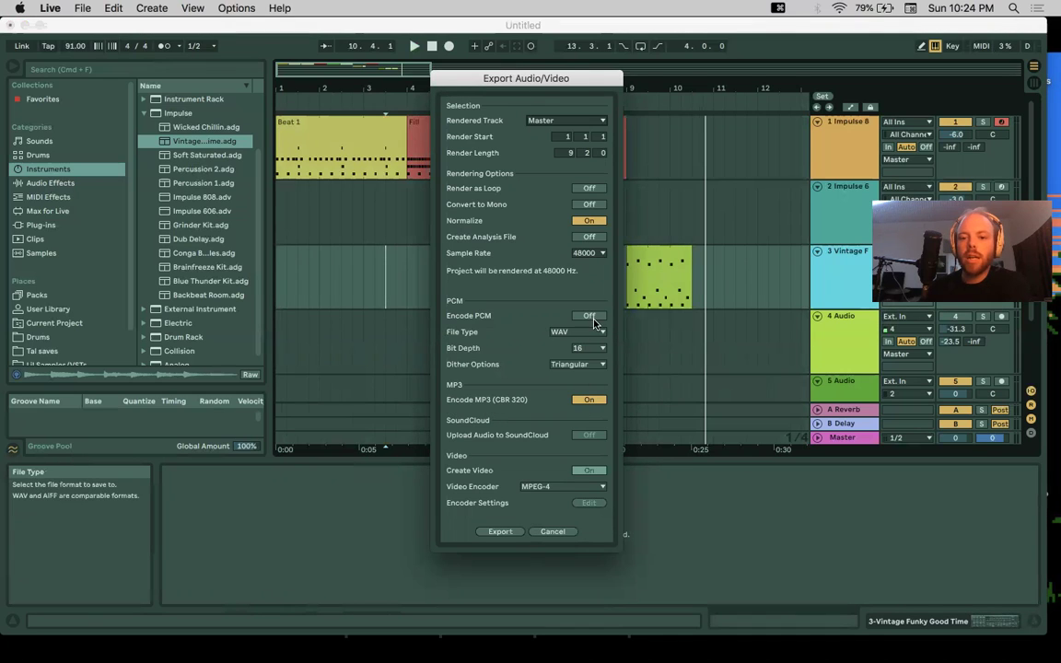
Step: Export the mix as 'Beat 1' to the Desktop
{"action": "left_click", "coordinate": [502, 531]}
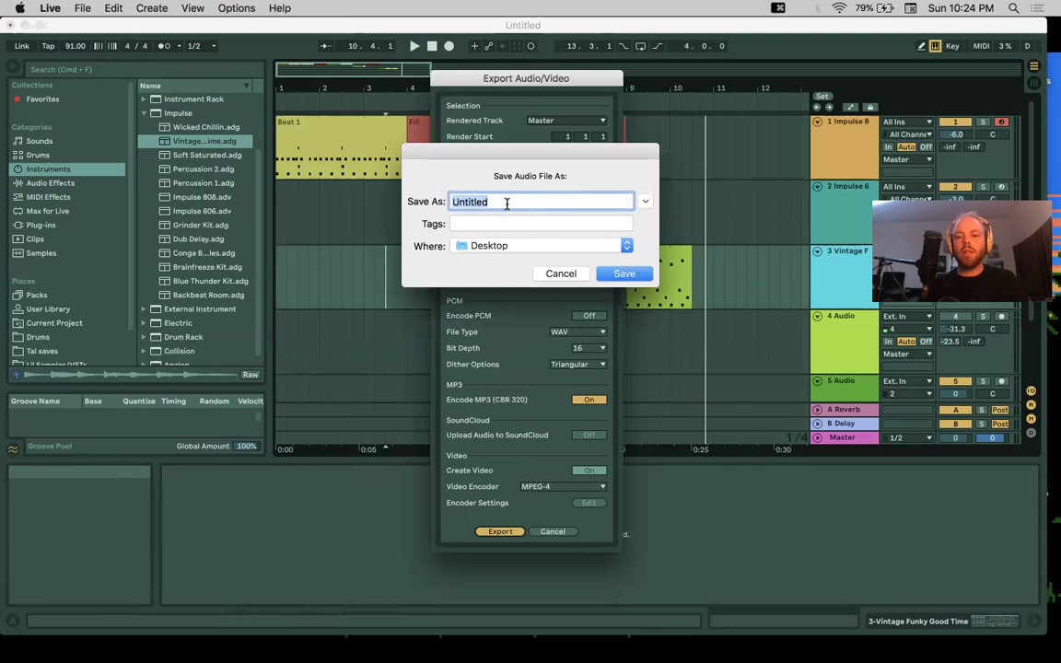
{"action": "type", "text": "Be"}
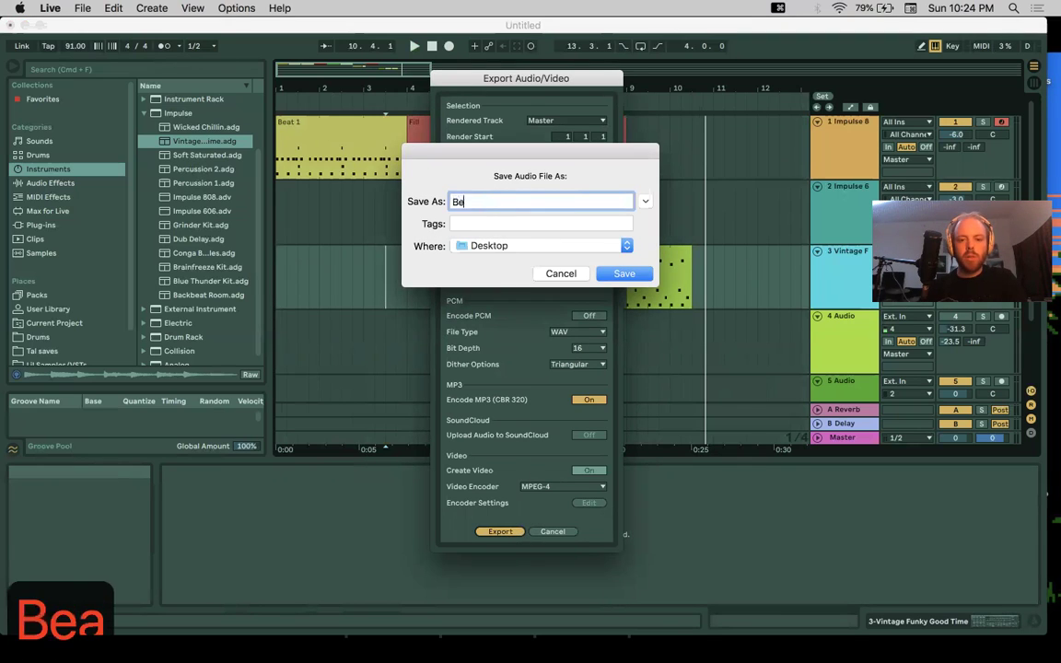
{"action": "type", "text": "at 1"}
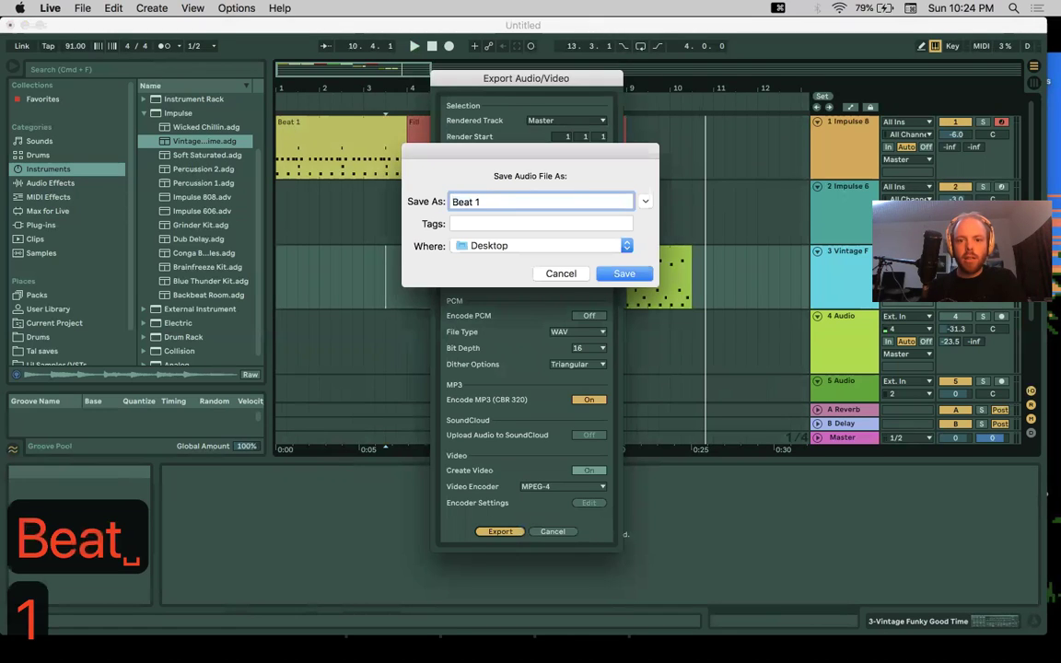
{"action": "key", "text": "Return"}
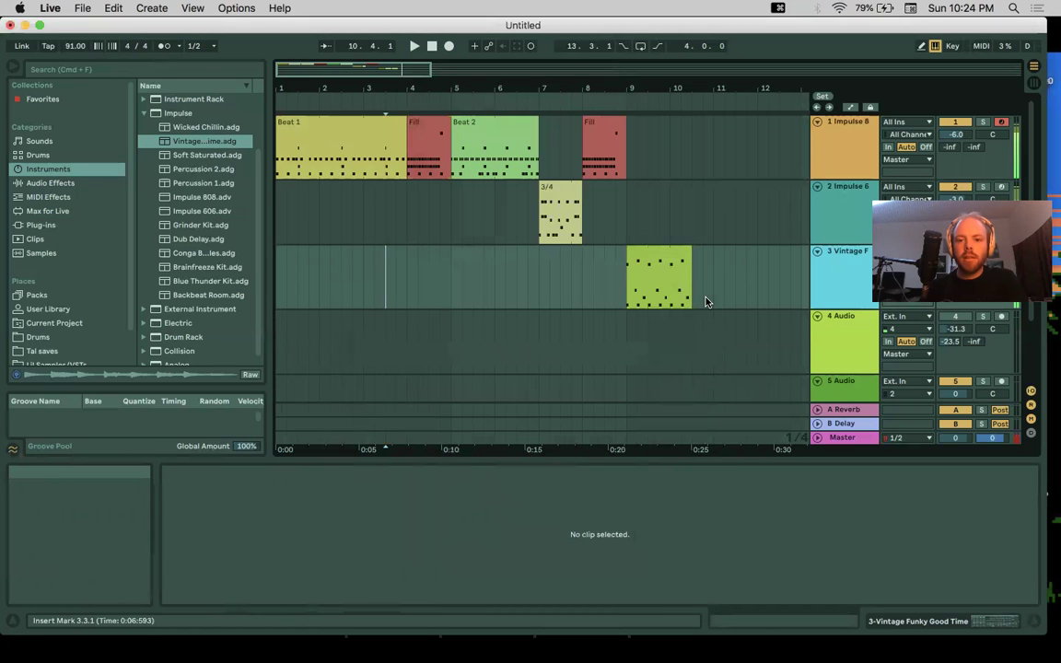
Step: Move Beat 1.mp3 beside tree_orig.jpg on the desktop and preview it in Quick Look
{"action": "key", "text": "F11"}
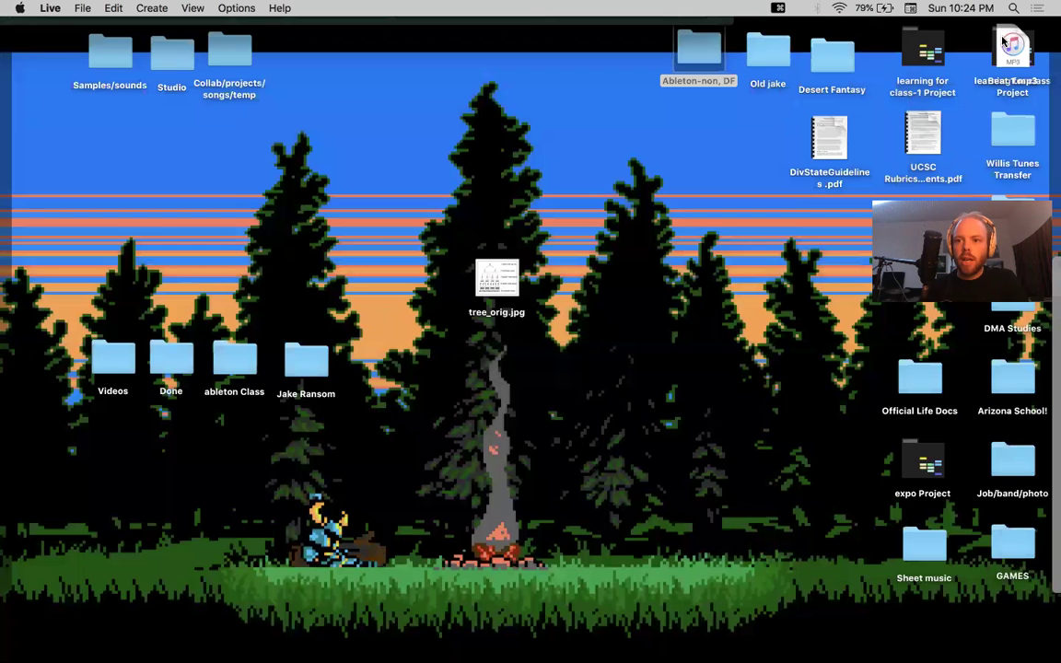
{"action": "left_click_drag", "start_coordinate": [1003, 41], "coordinate": [617, 269]}
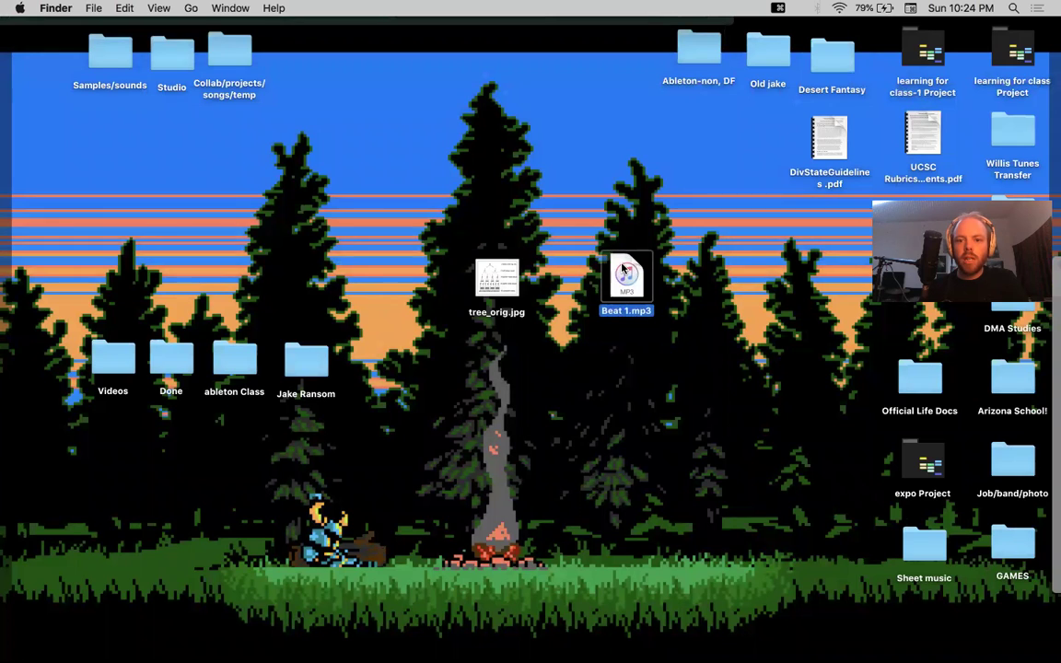
{"action": "key", "text": "space"}
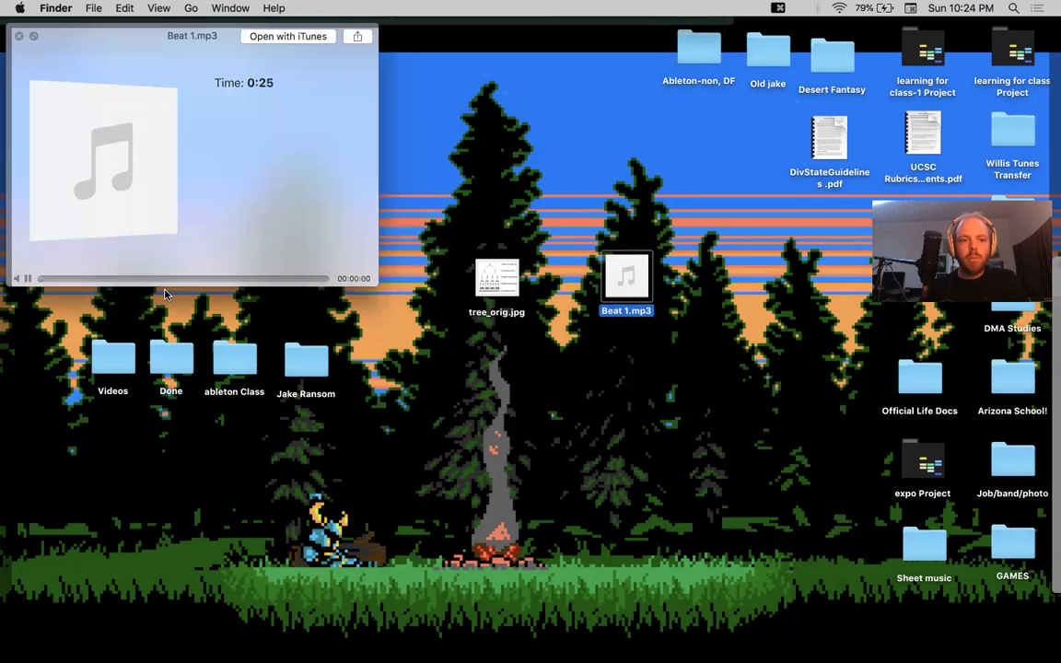
{"action": "left_click", "coordinate": [20, 37]}
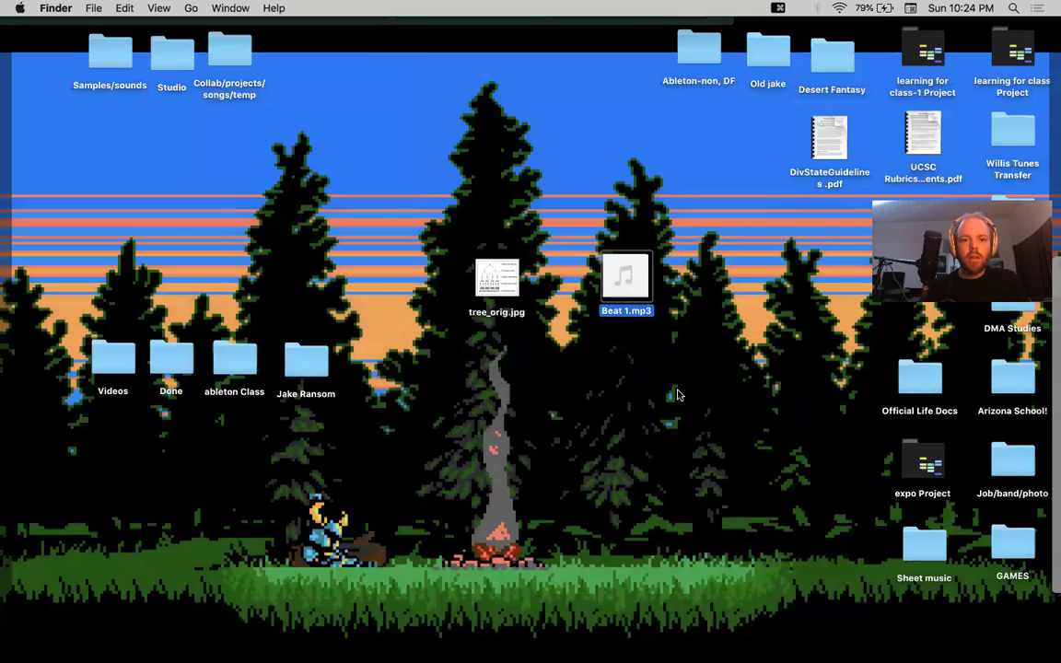
{"action": "left_click", "coordinate": [677, 394]}
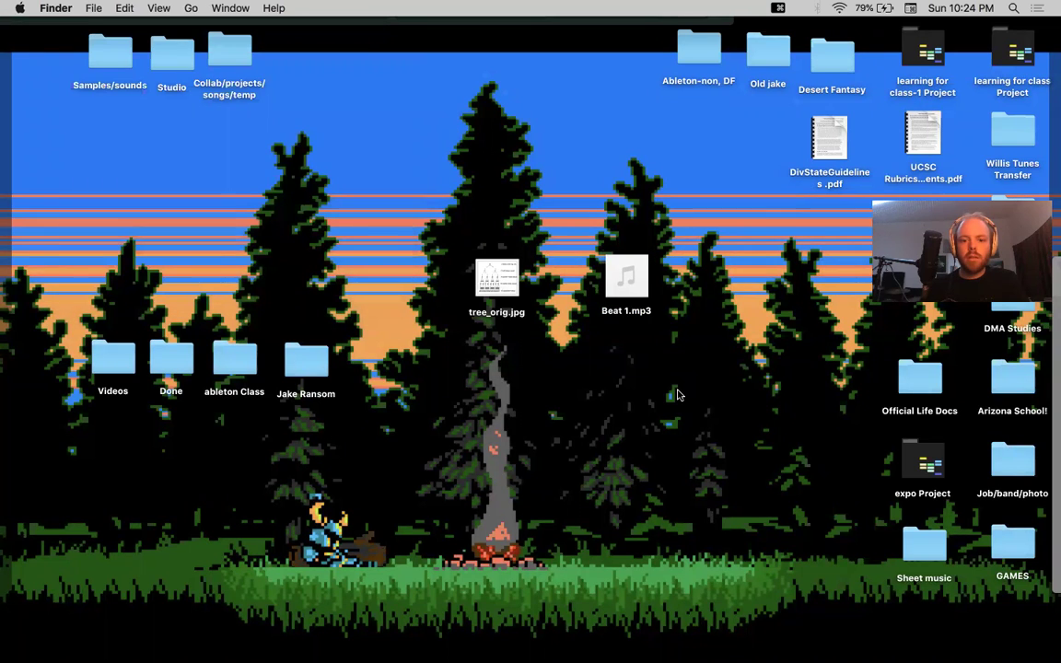